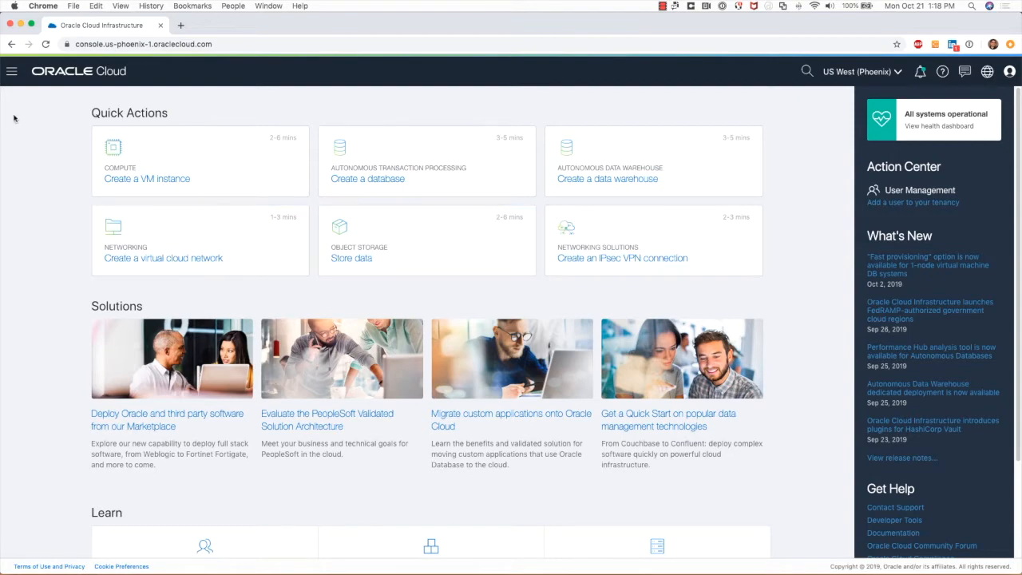
Go to the Autonomous Data Warehouse service and start creating a new autonomous database.
left_click(13, 76)
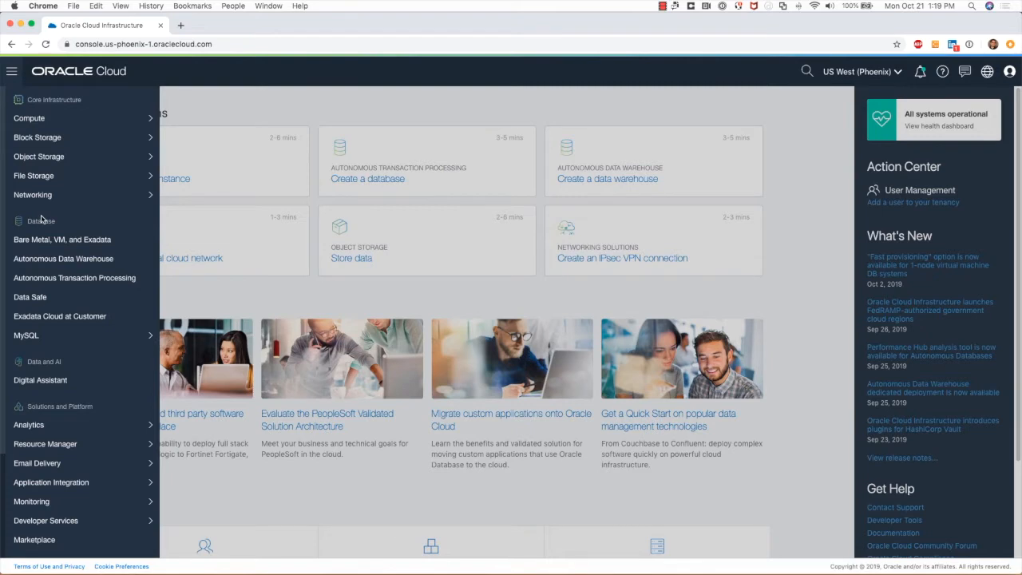
left_click(62, 259)
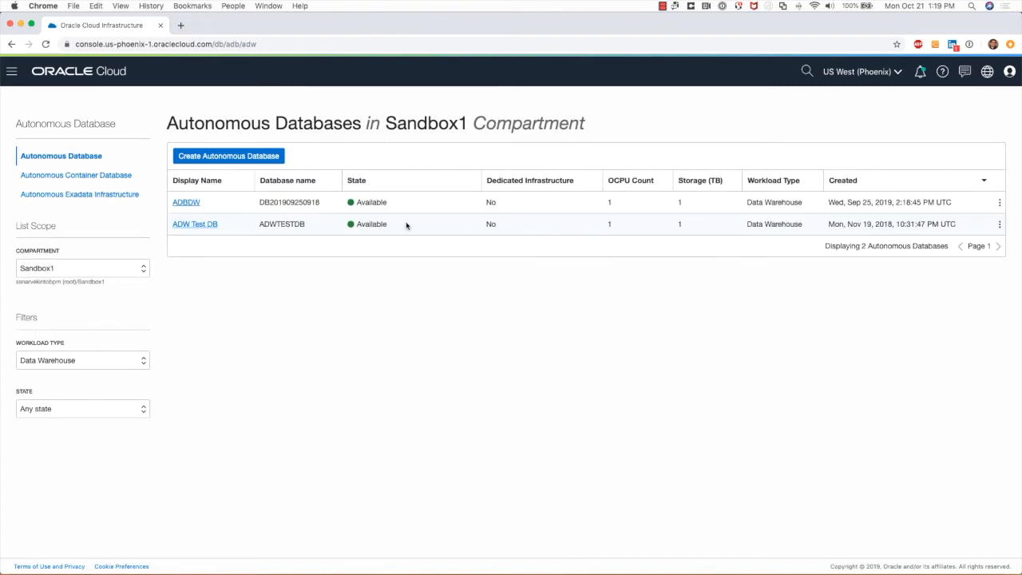
left_click(1000, 225)
left_click(238, 158)
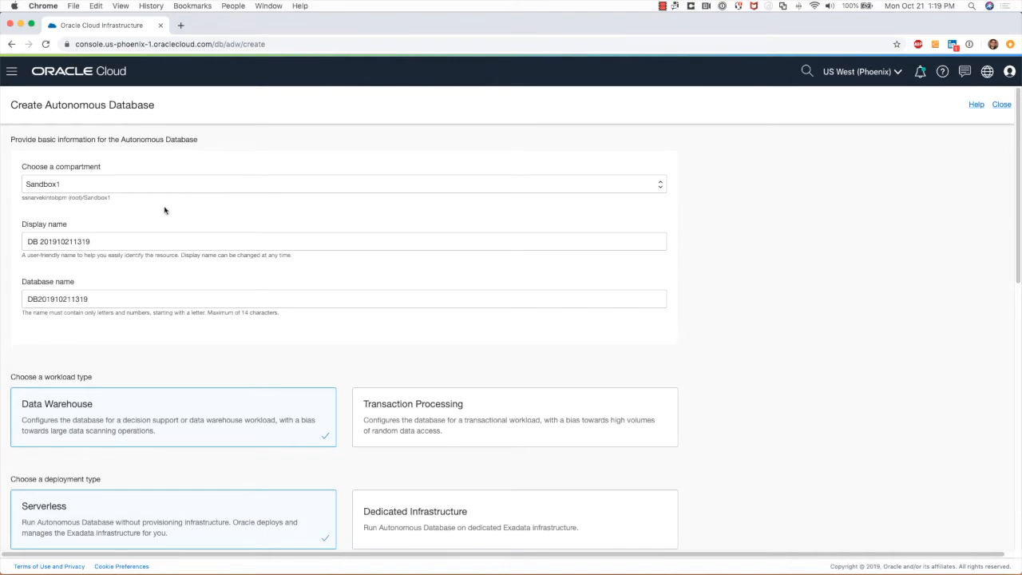
Choose the Sandbox1 compartment and set the display name to "Test Data Warehouse".
left_click(79, 185)
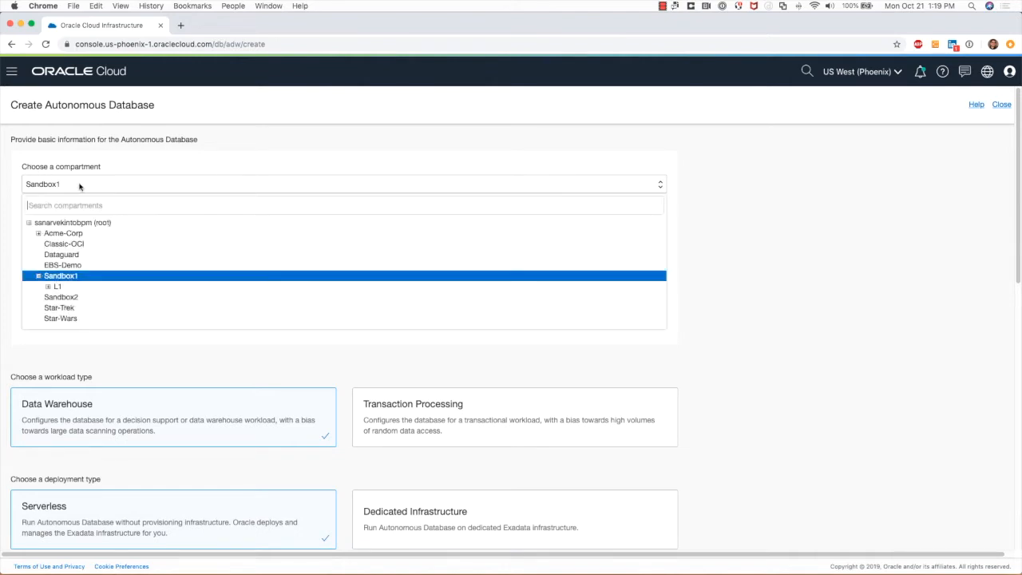
left_click(93, 277)
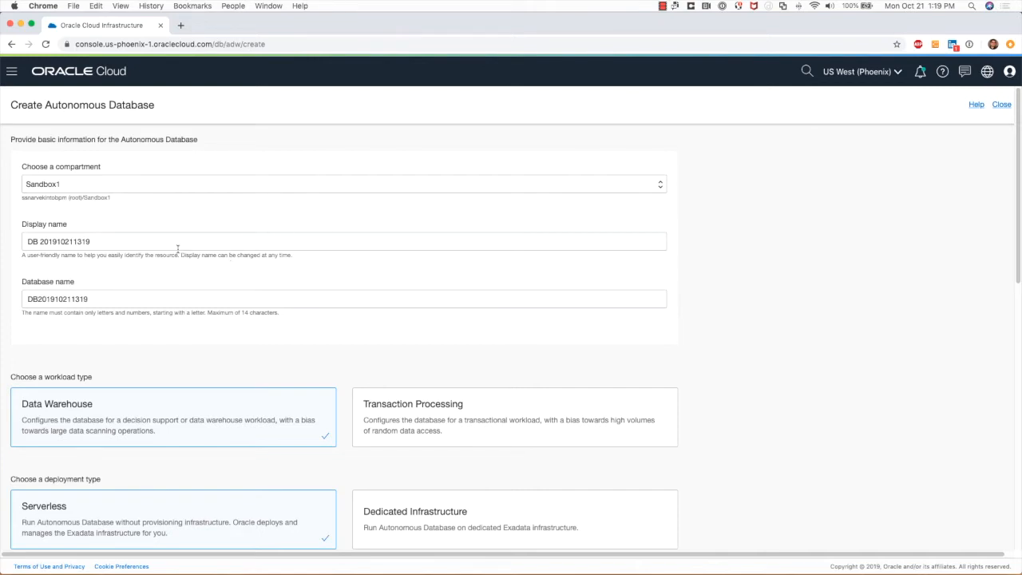
left_click_drag(168, 241, 3, 241)
type("Test Data Warehouse")
Keep the default database configuration and enter and confirm the administrator password under the administrator credentials.
scroll(226, 345, "down", 1)
scroll(226, 345, "down", 1)
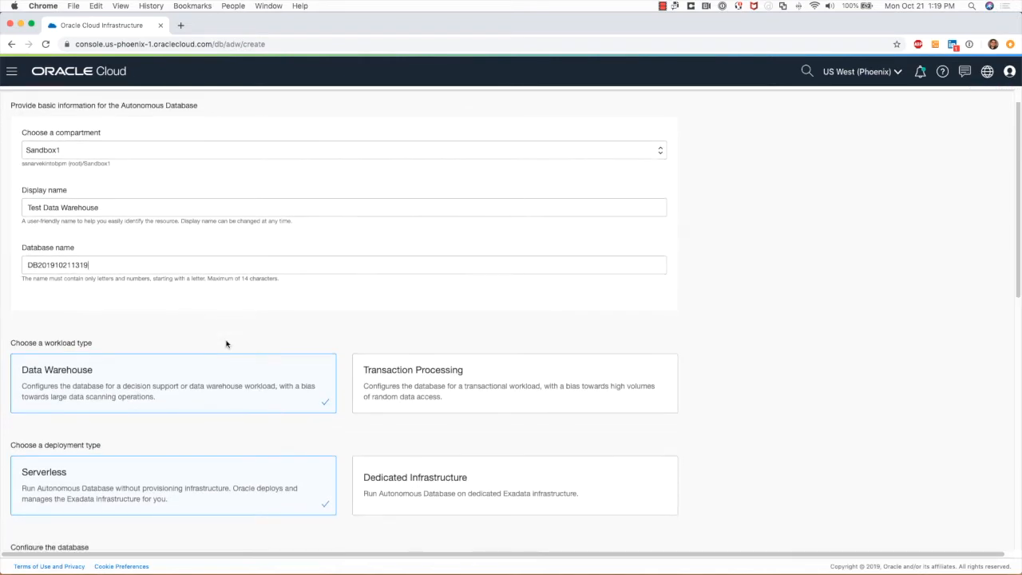
scroll(226, 344, "down", 1)
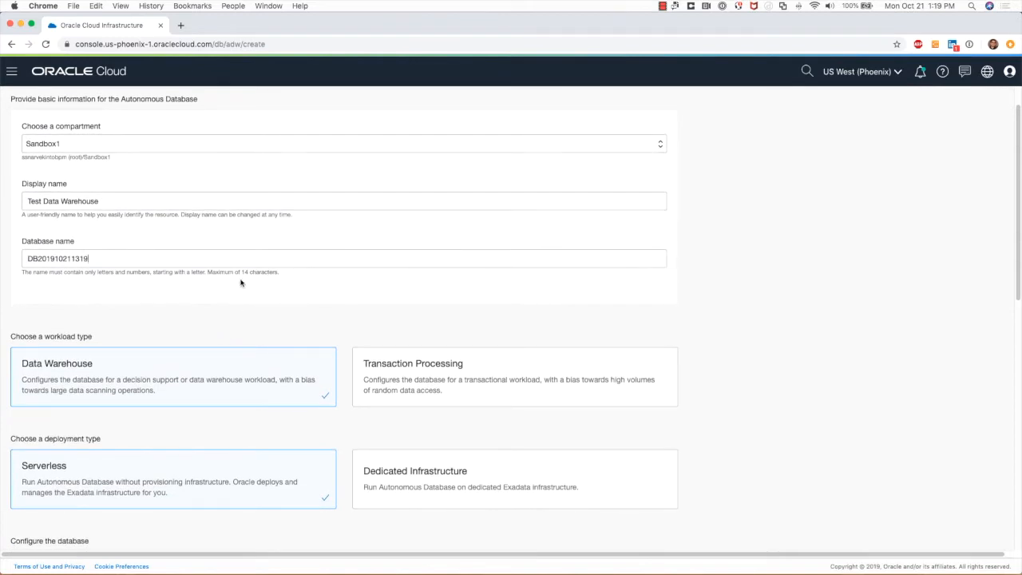
scroll(258, 306, "down", 5)
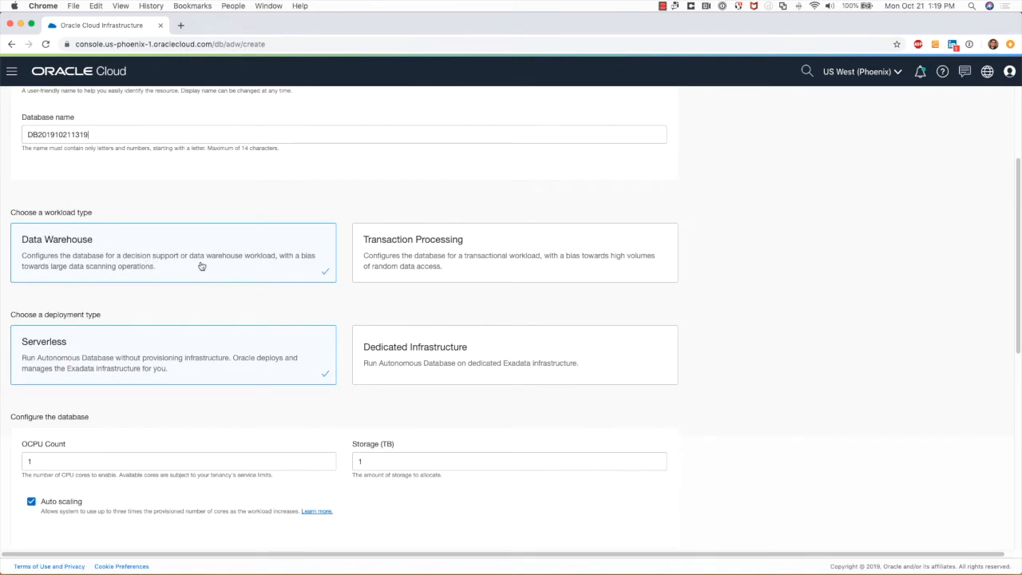
scroll(201, 294, "down", 5)
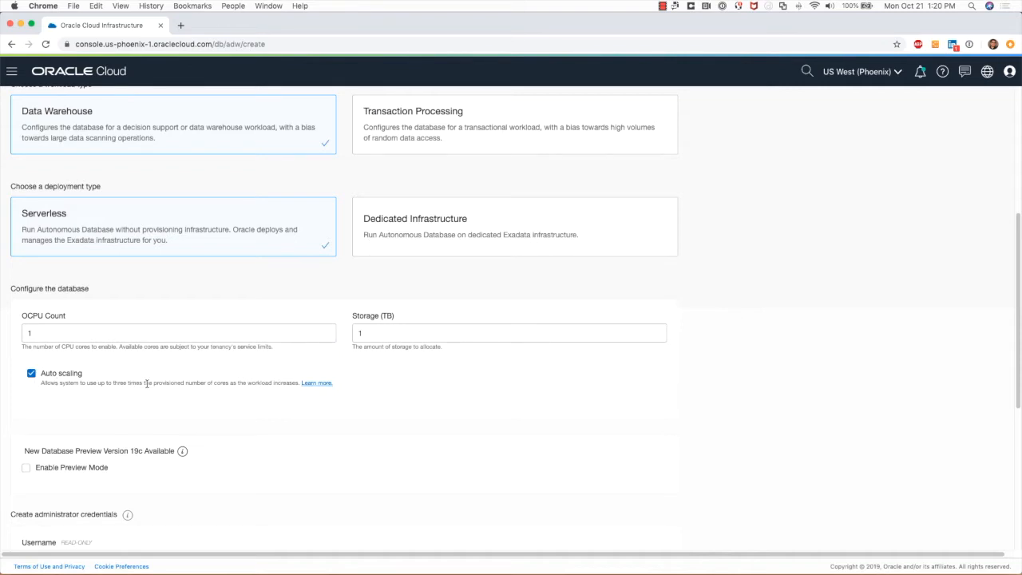
scroll(146, 385, "down", 3)
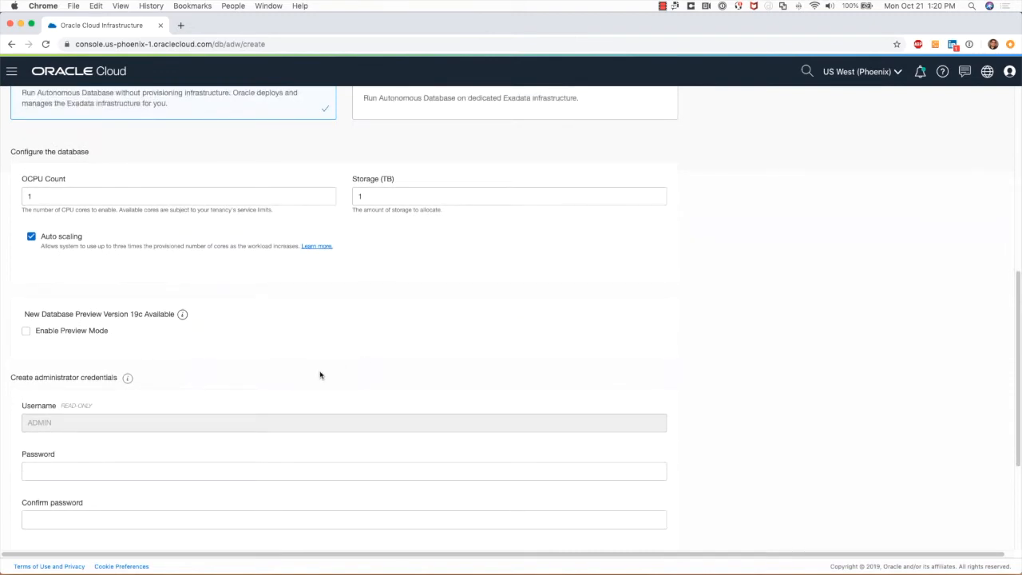
scroll(320, 375, "down", 5)
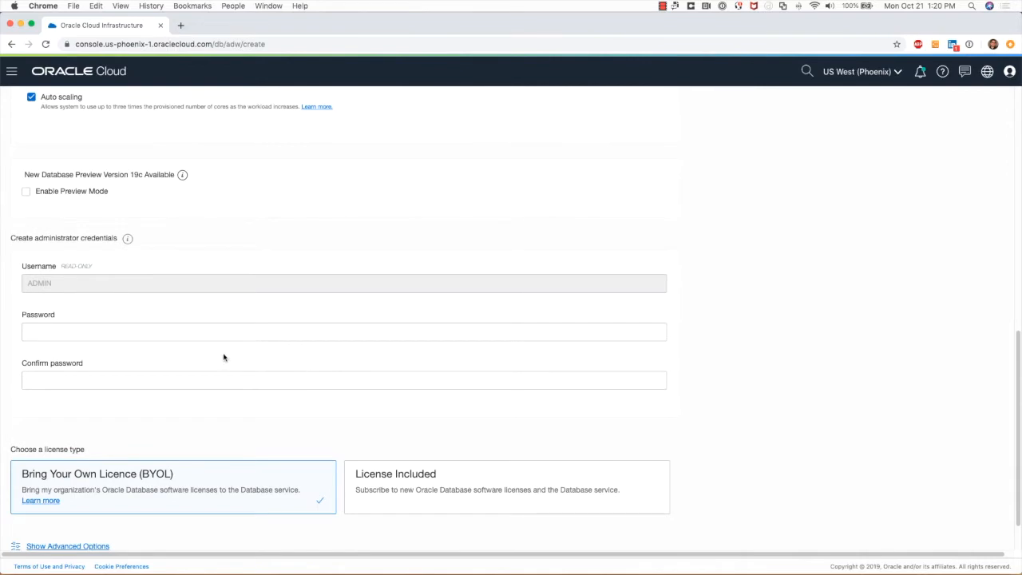
left_click(210, 330)
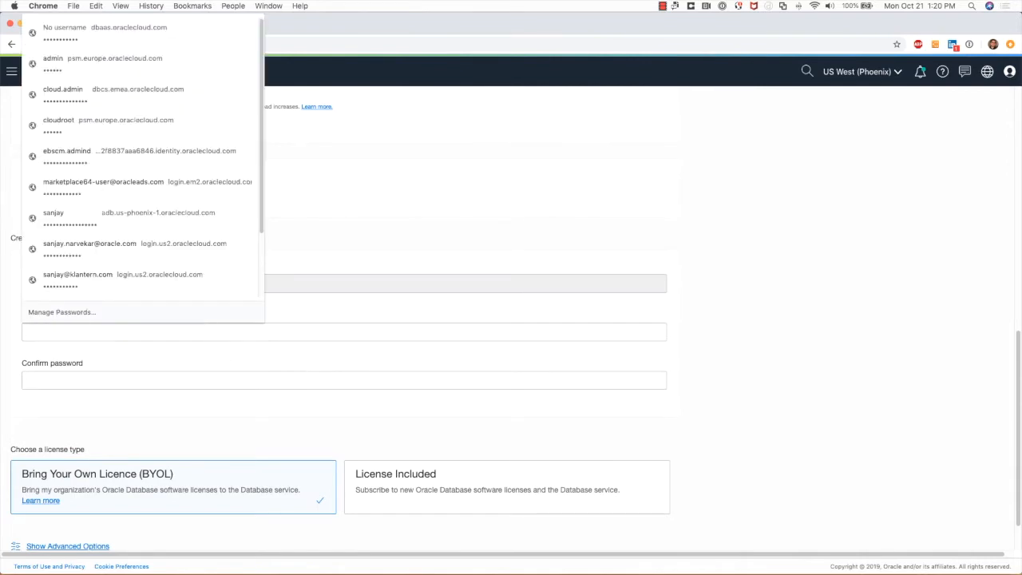
type("•••••••••")
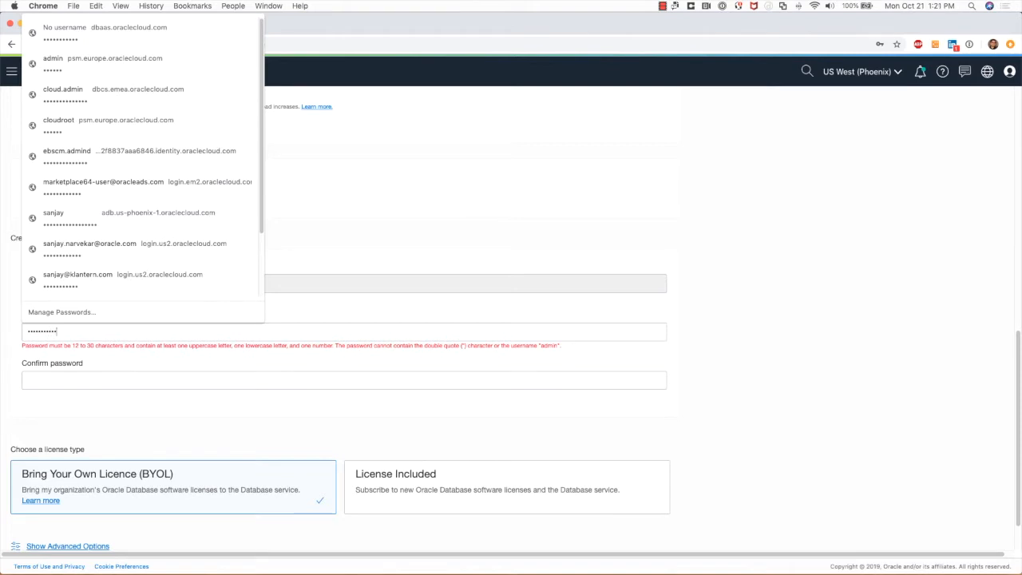
type("••••")
key("Tab")
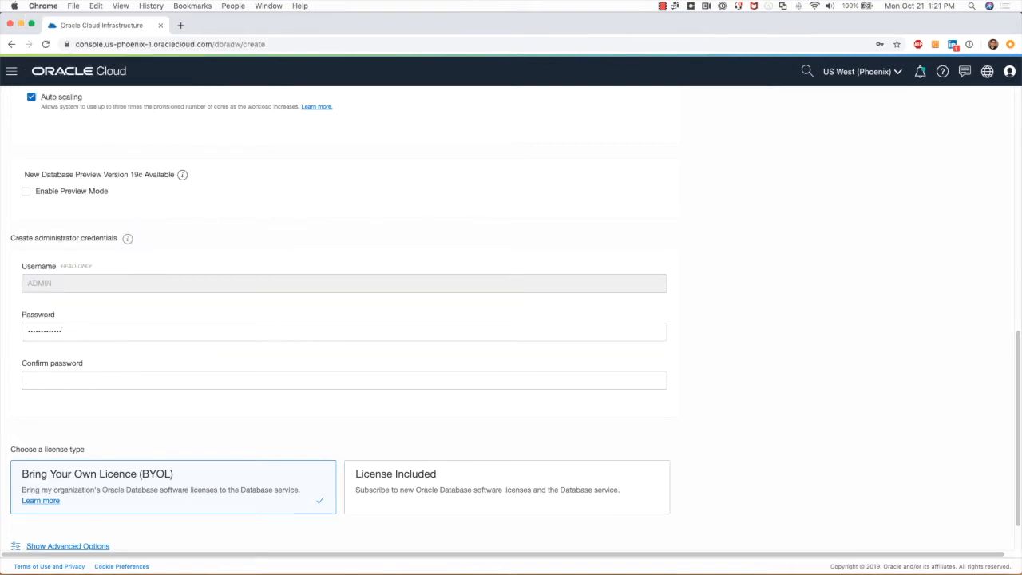
type("••••••••••••")
Review the tagging settings in the advanced options, then hide the advanced options again.
scroll(245, 337, "down", 2)
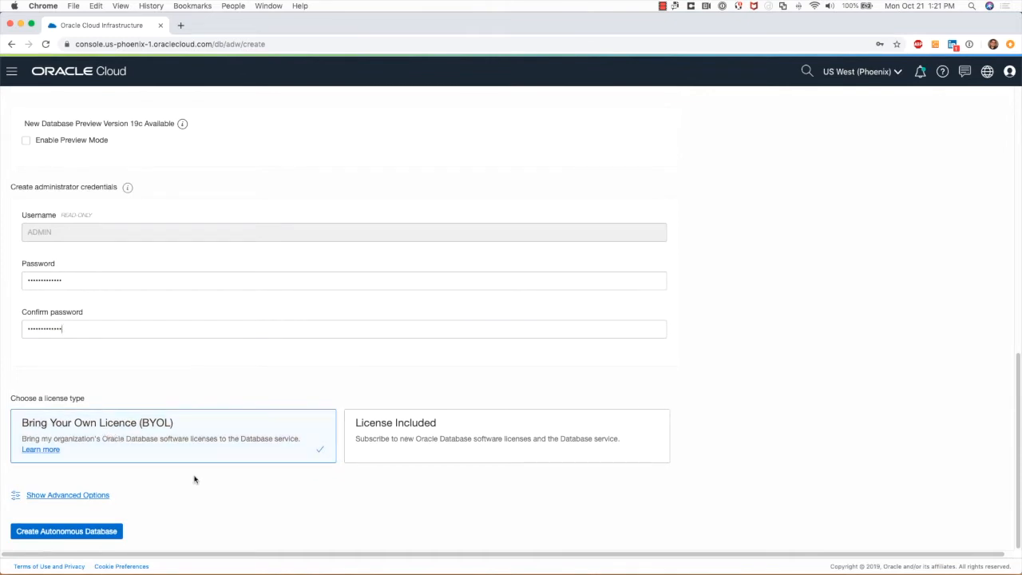
left_click(96, 496)
scroll(254, 515, "down", 3)
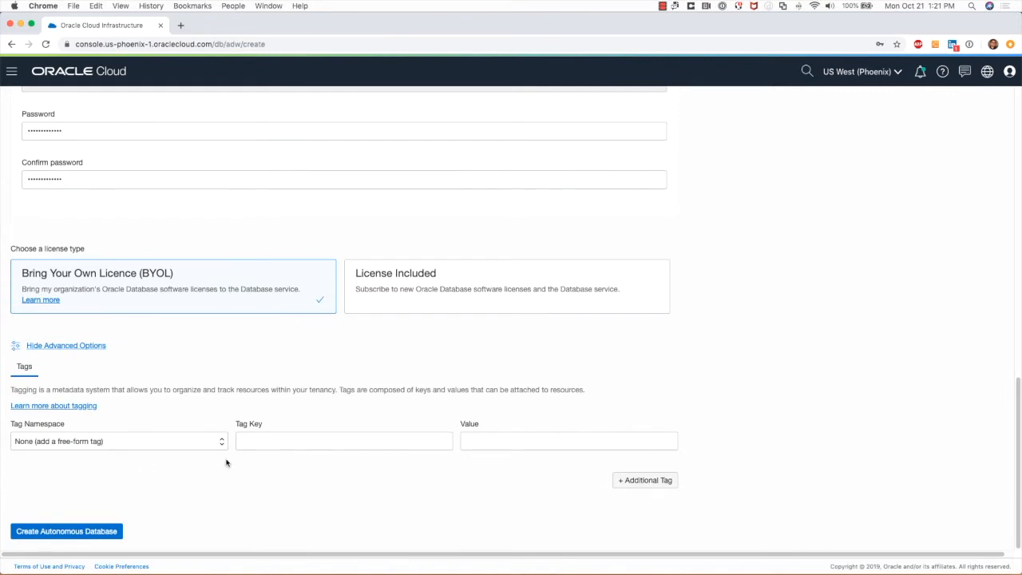
left_click(55, 348)
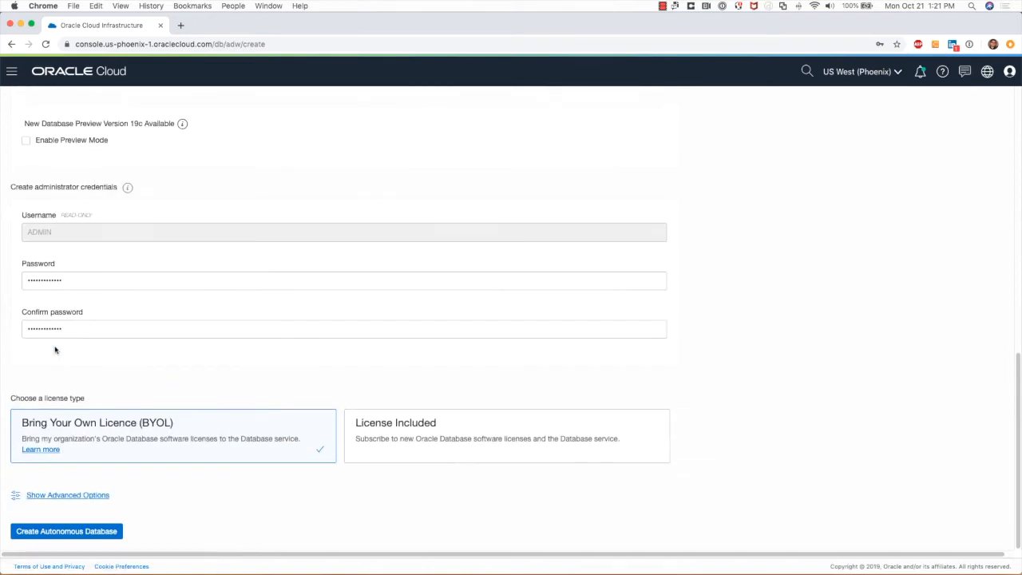
Create the autonomous database from the completed form and dismiss the browser's offer to save the password.
left_click(70, 532)
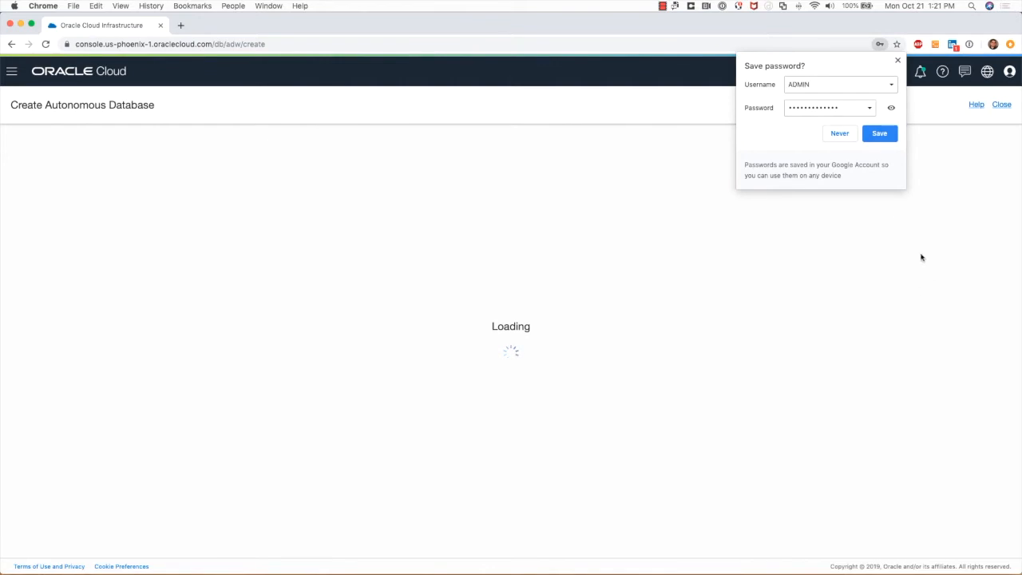
left_click(898, 62)
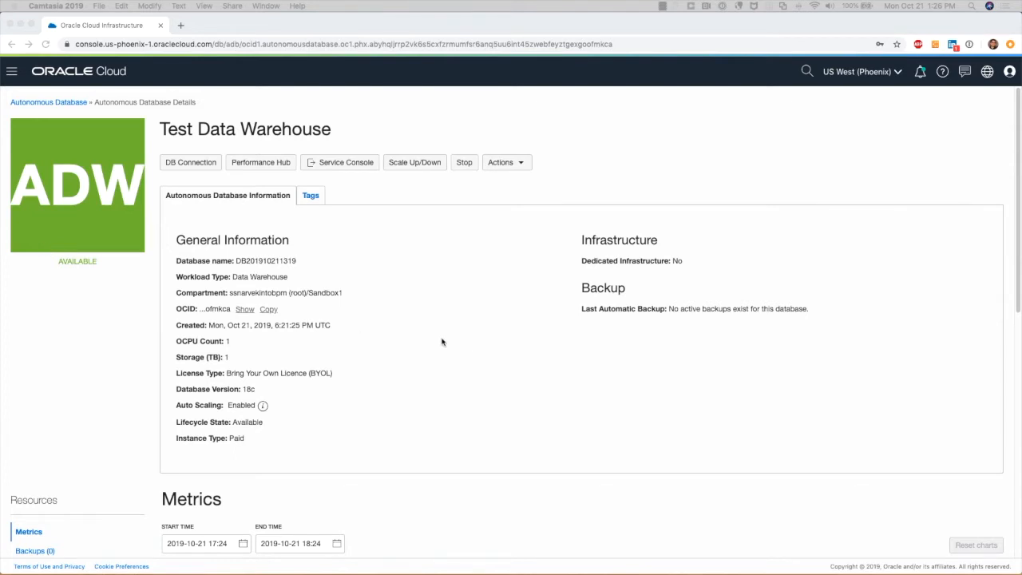
Review the new database's general information, backup details and metrics charts on its details page.
scroll(445, 345, "down", 1)
scroll(445, 345, "down", 3)
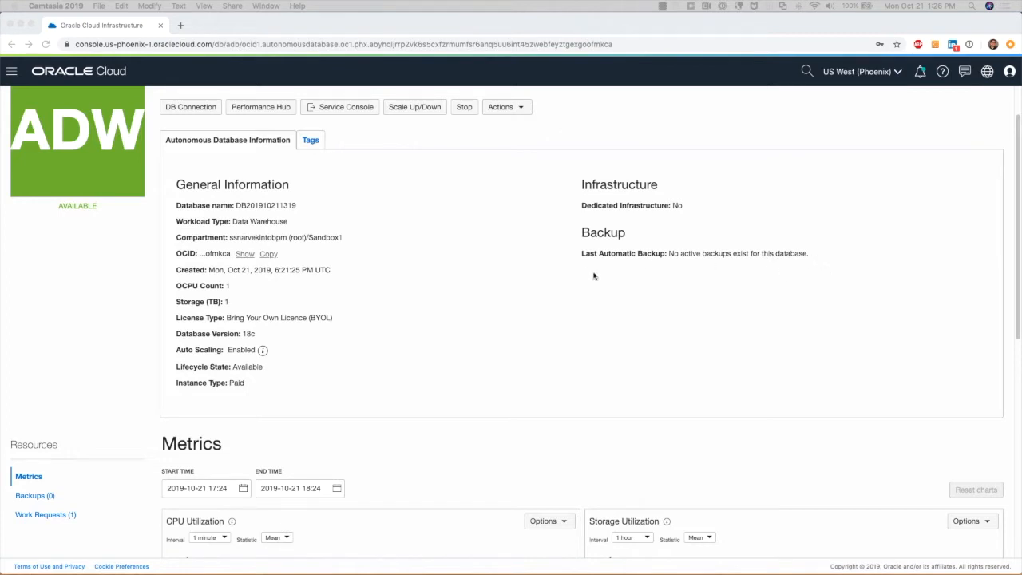
scroll(603, 282, "down", 3)
scroll(604, 281, "down", 3)
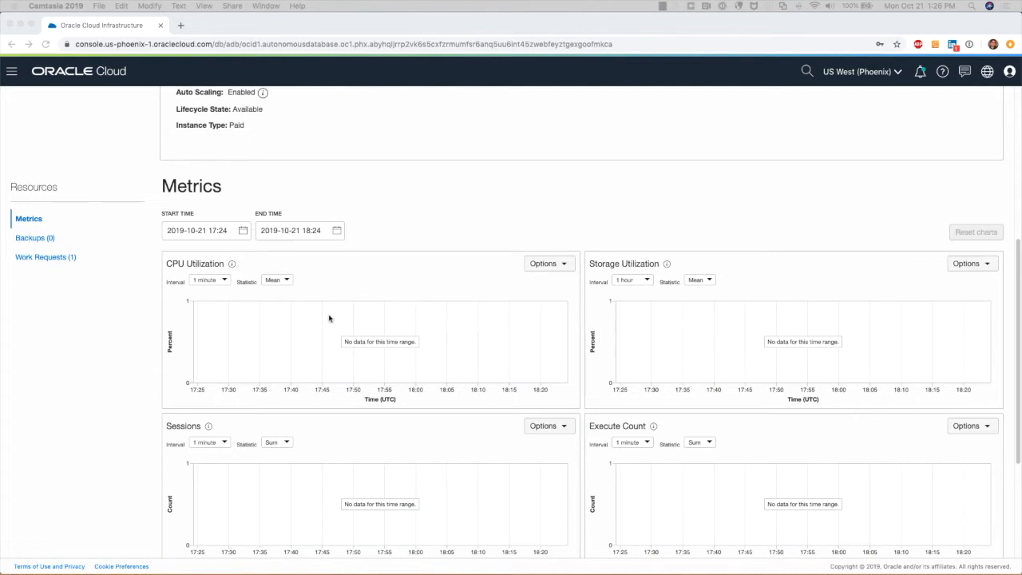
scroll(646, 306, "down", 5)
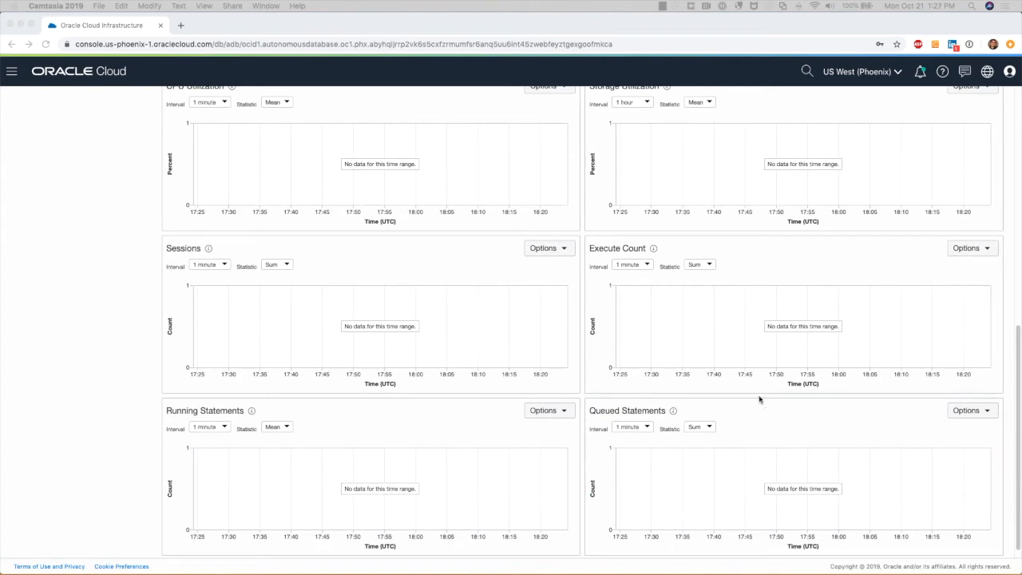
scroll(760, 397, "up", 5)
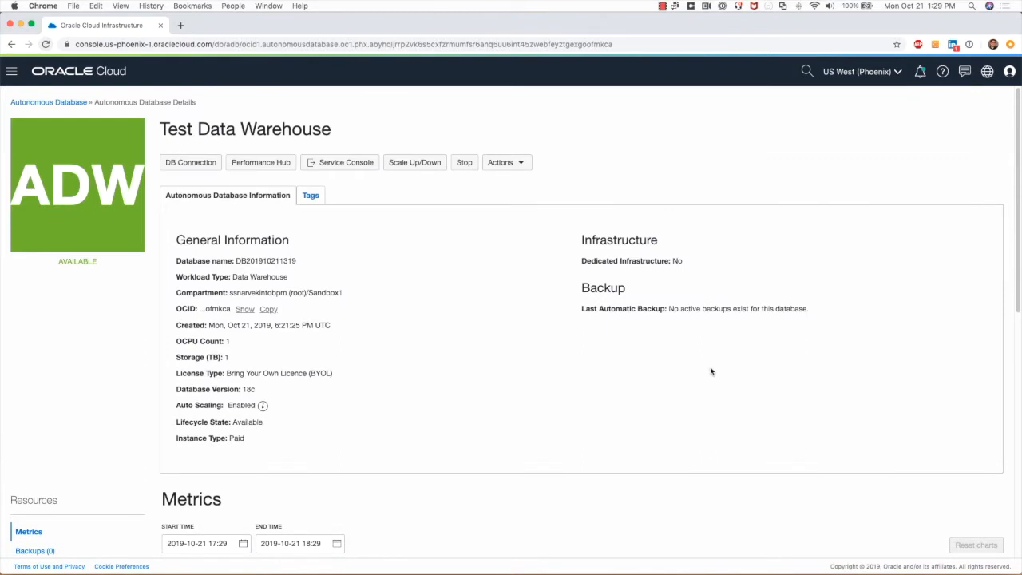
View the database connection details, including the wallet download and connection strings, then close them.
left_click(189, 164)
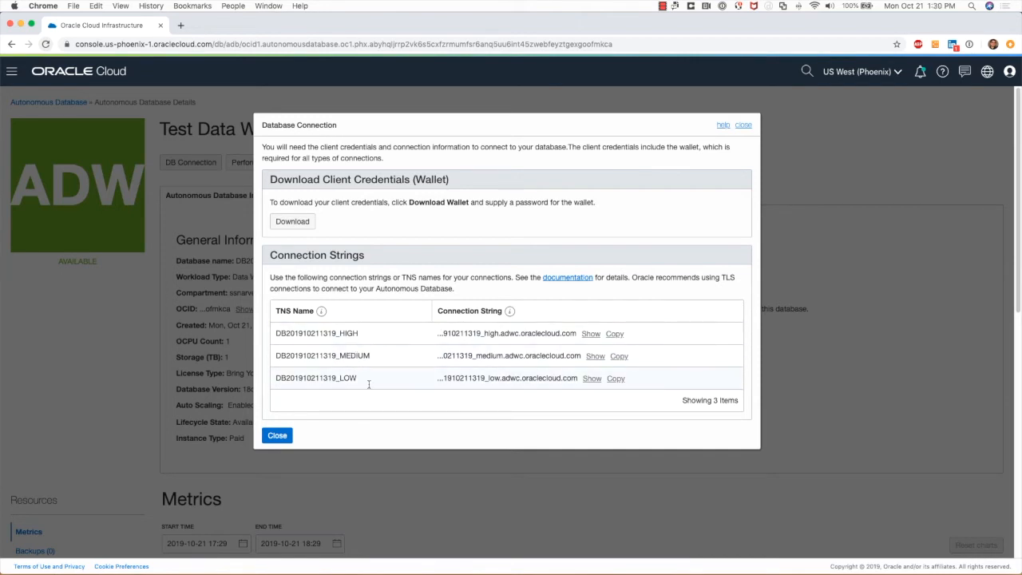
left_click(744, 126)
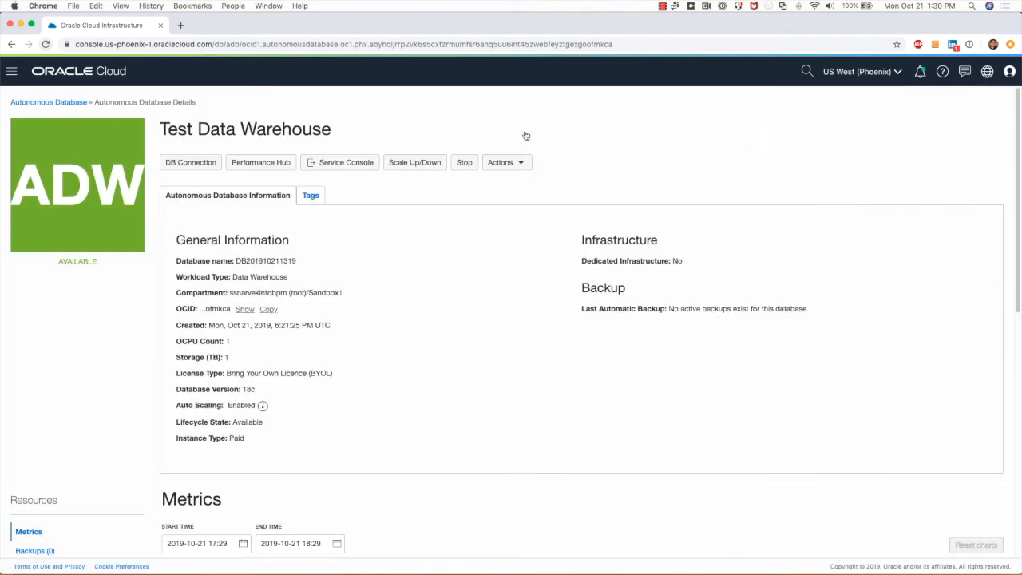
Examine the ASH Analytics and SQL Monitoring views in Performance Hub, then return to the database details.
left_click(262, 164)
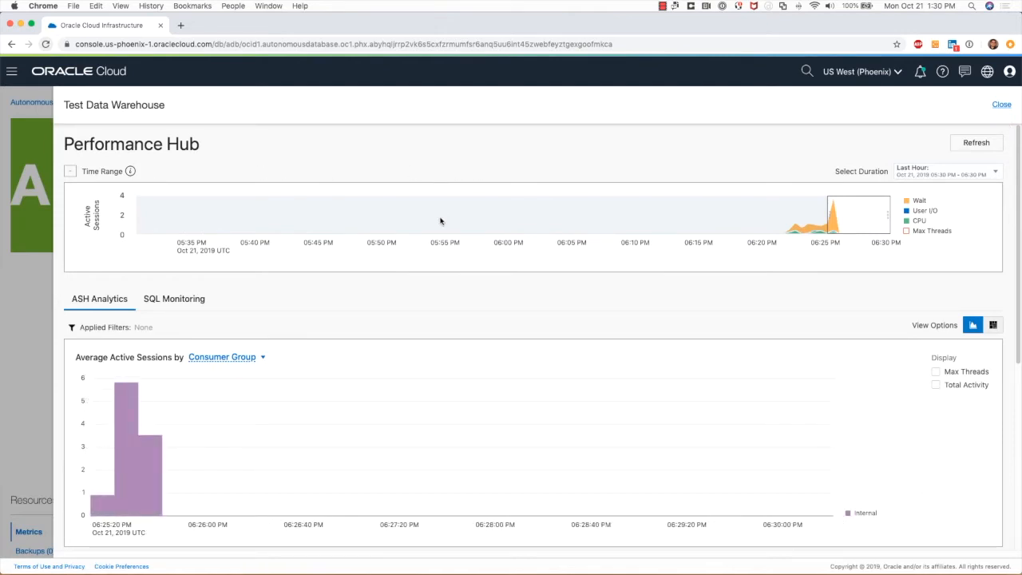
scroll(445, 238, "down", 2)
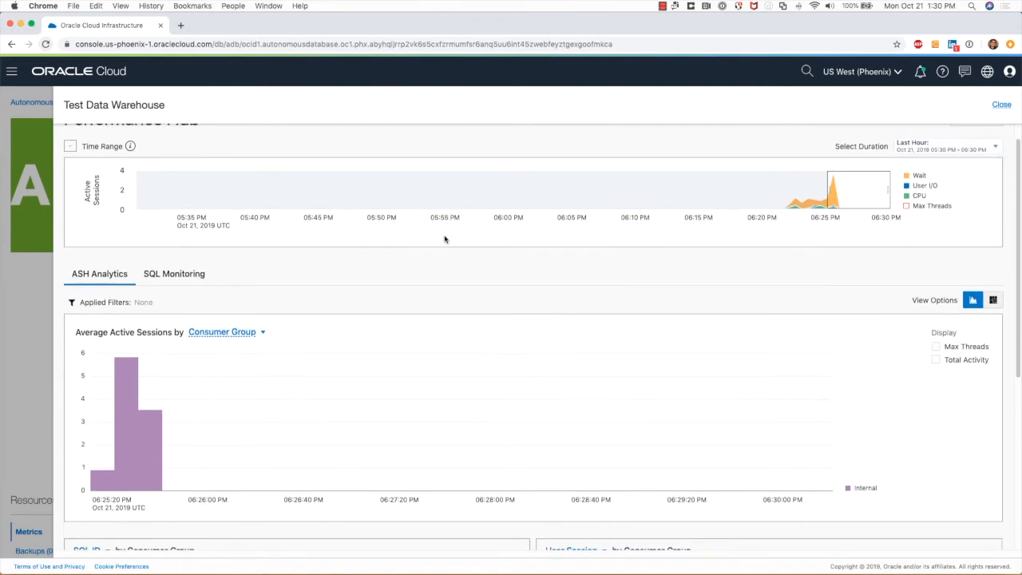
scroll(445, 238, "down", 2)
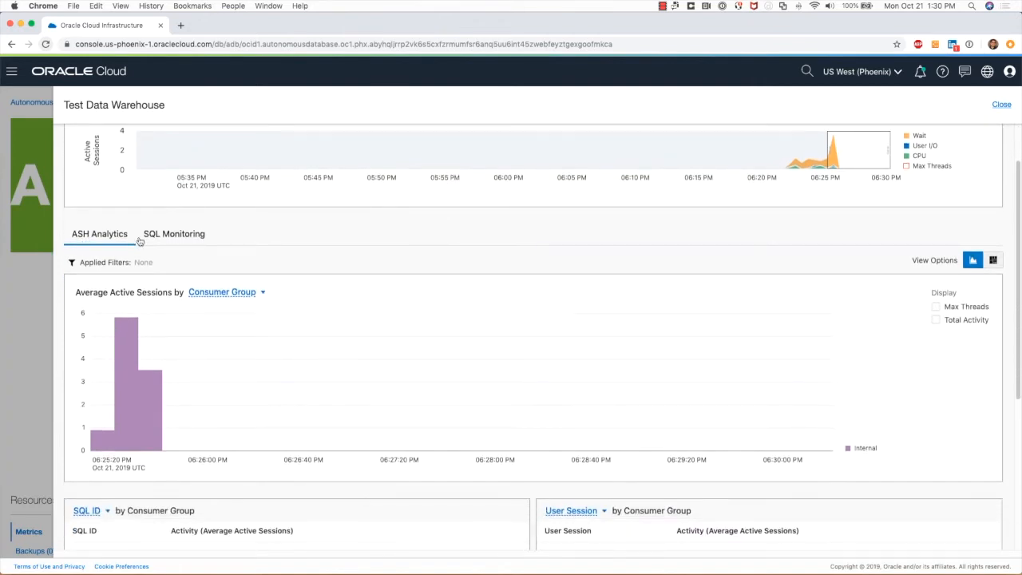
left_click(175, 240)
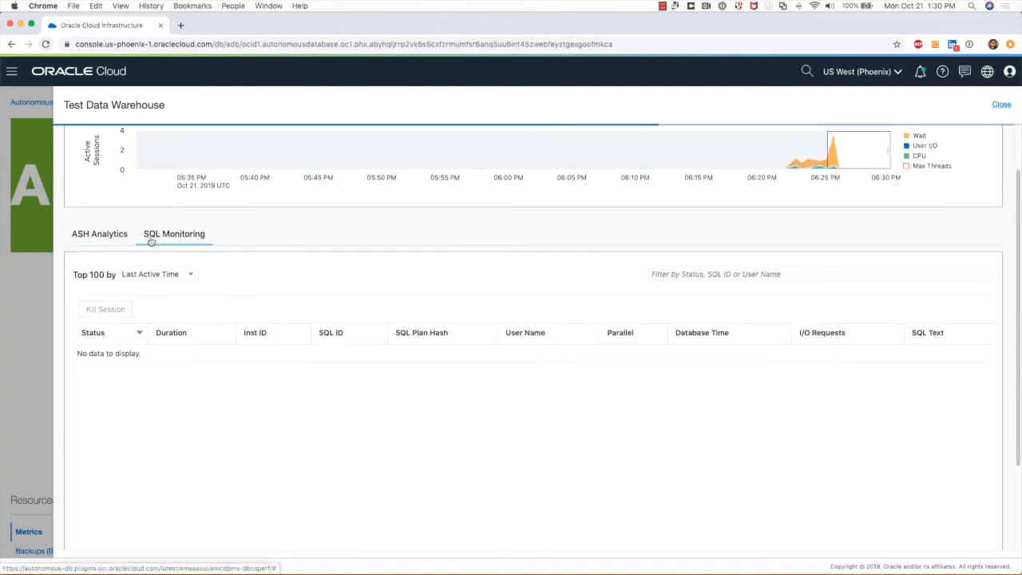
left_click(121, 240)
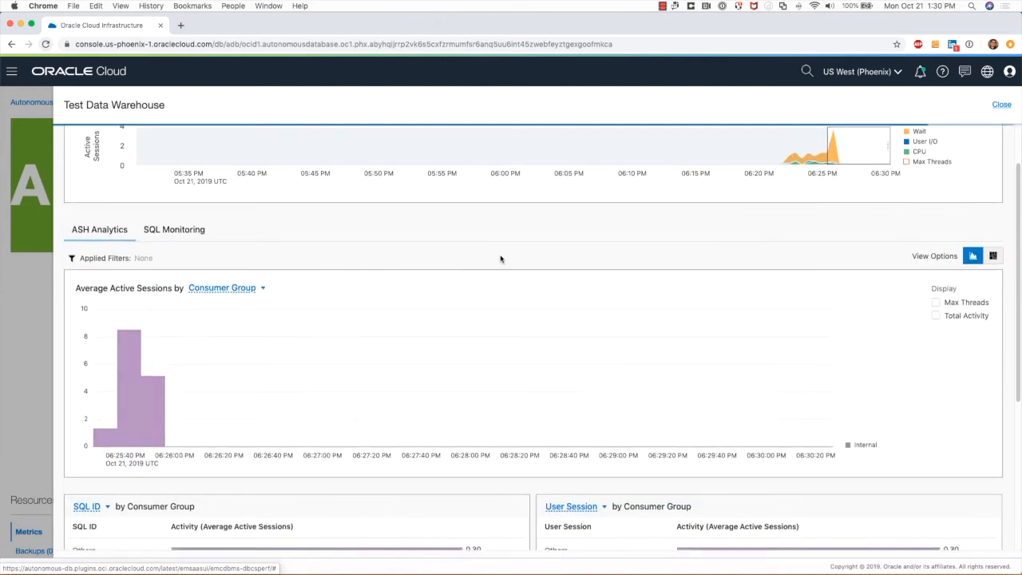
scroll(502, 259, "down", 3)
scroll(503, 258, "down", 2)
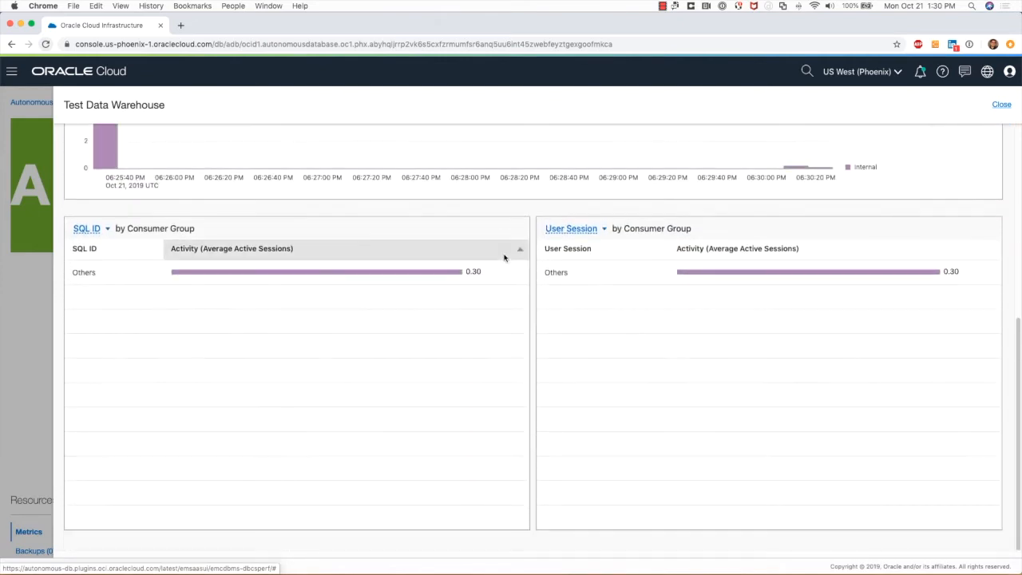
scroll(503, 258, "up", 5)
scroll(504, 257, "down", 1)
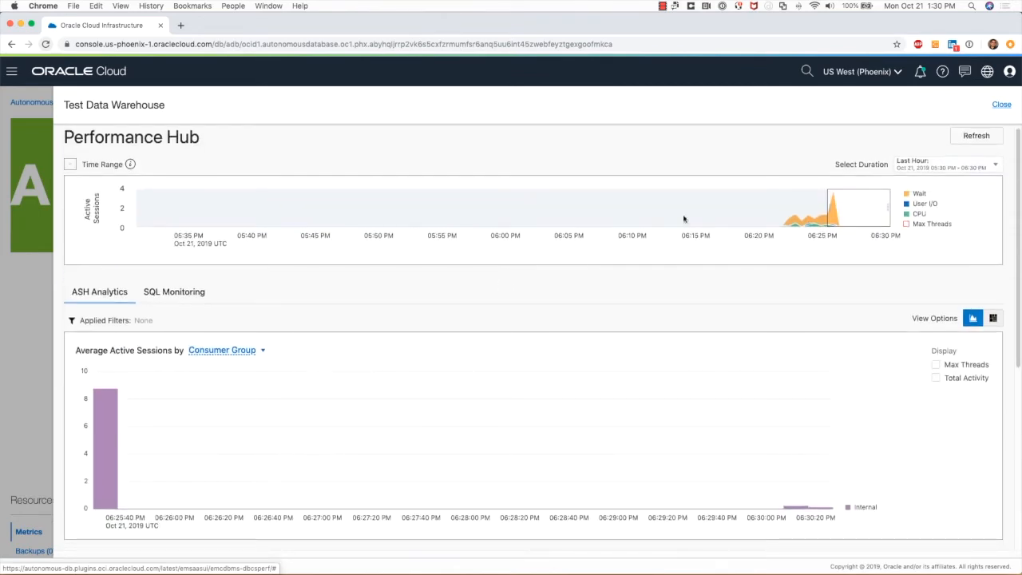
left_click(1004, 105)
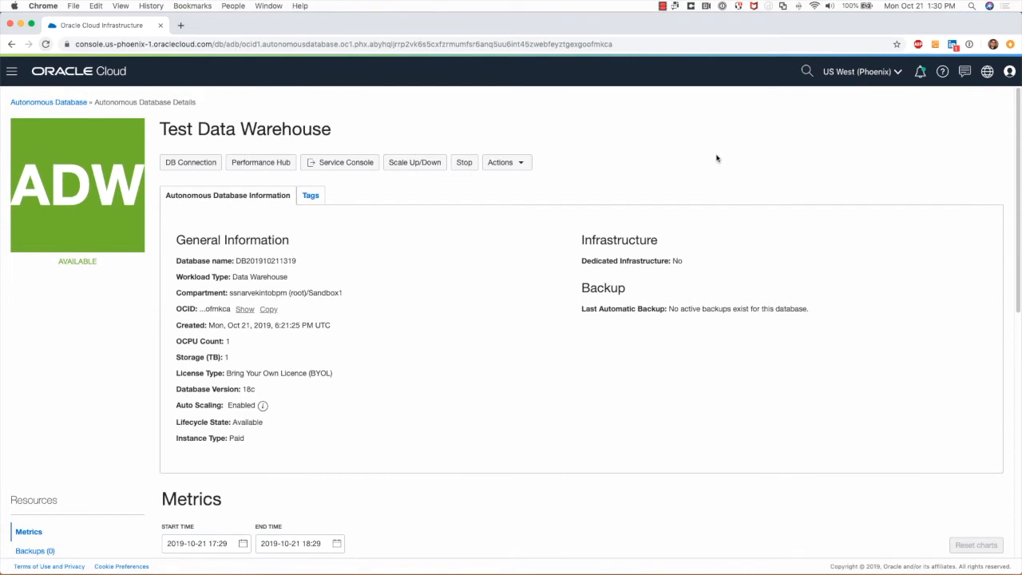
Inspect the database's Access Control List settings and IP notation type options, then close them without saving.
left_click(522, 164)
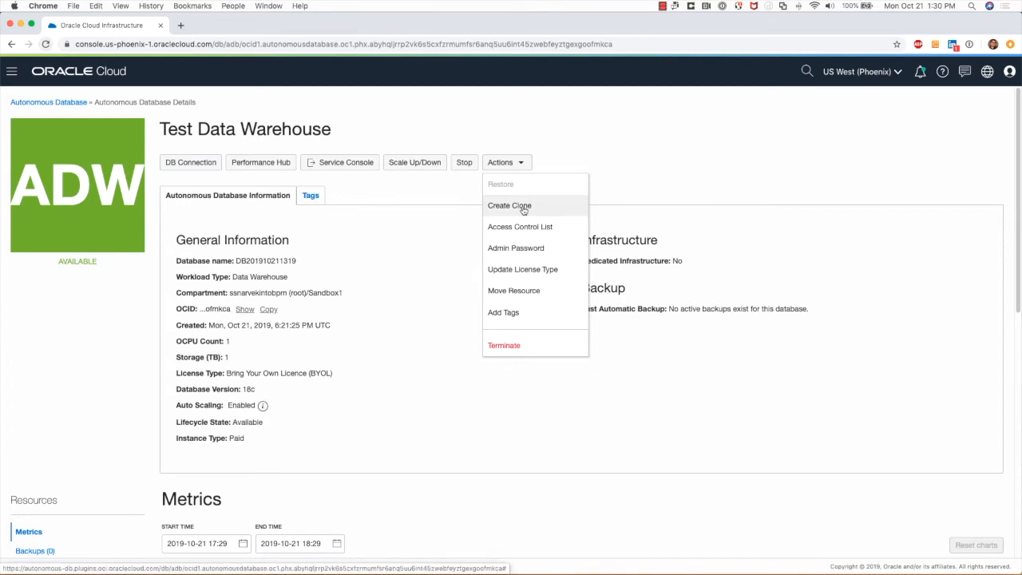
left_click(523, 231)
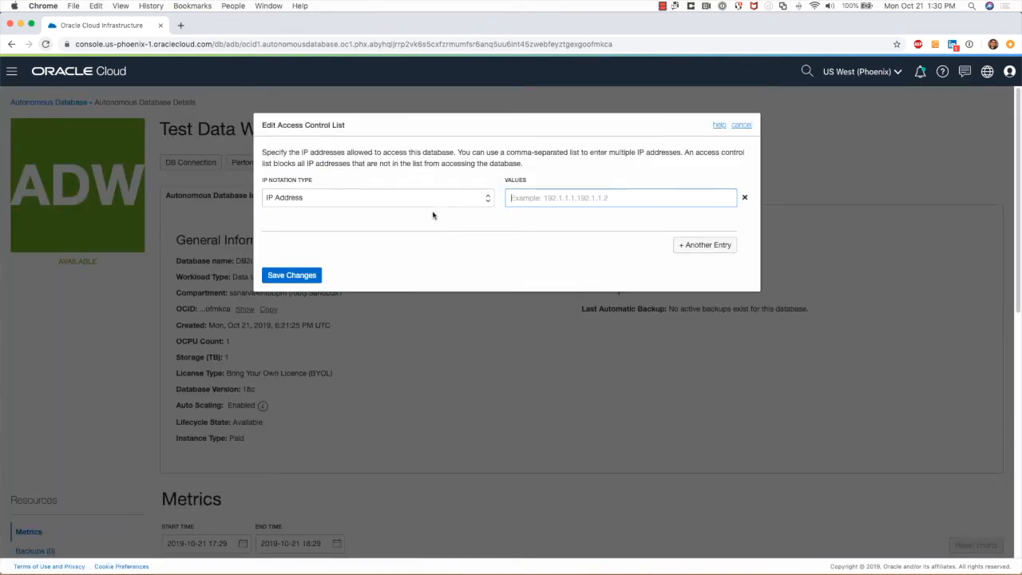
left_click(487, 201)
left_click(518, 224)
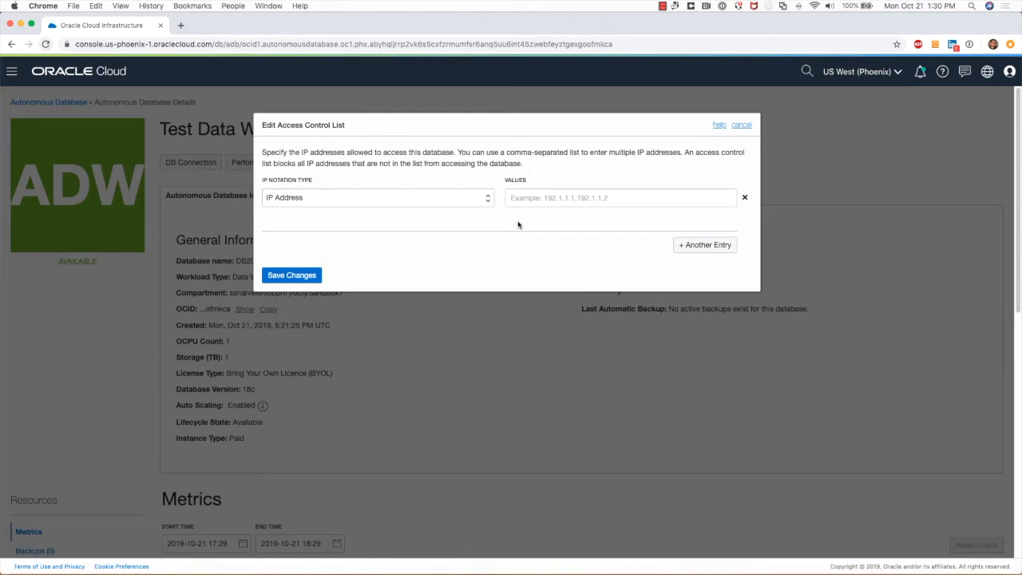
left_click(741, 125)
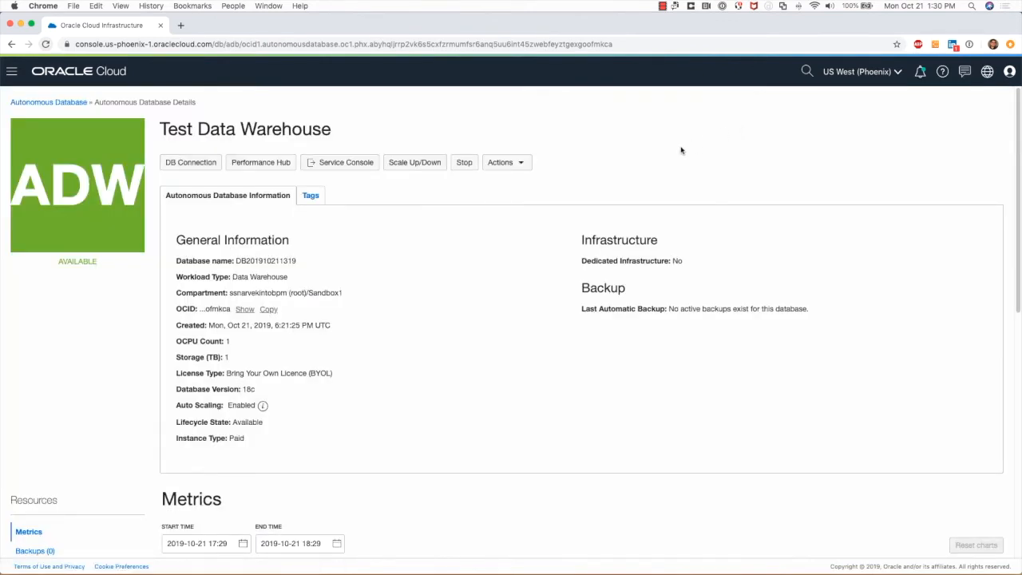
Review the database's license type choices and the options for moving it to another compartment, leaving both without changes.
left_click(521, 168)
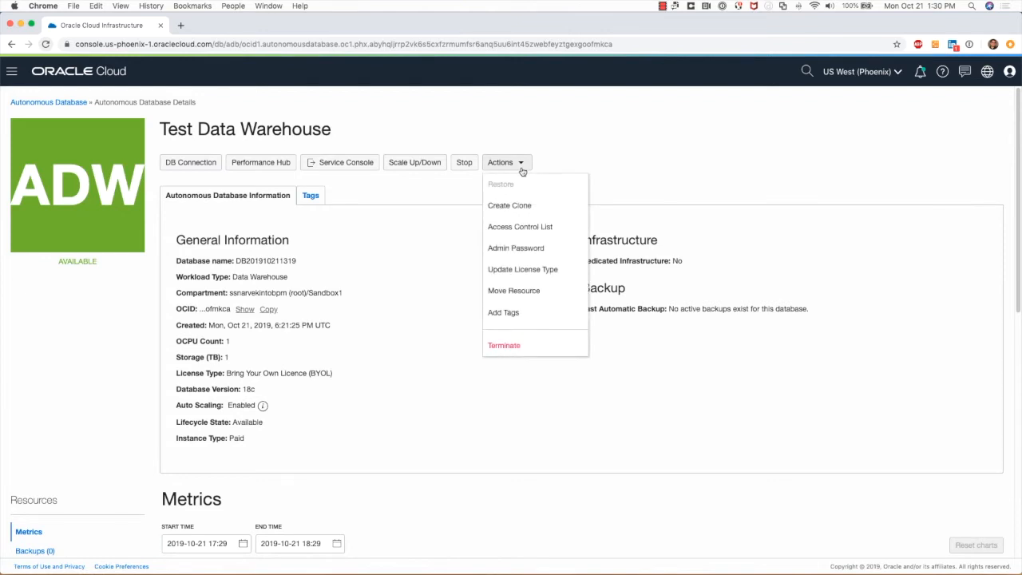
left_click(525, 274)
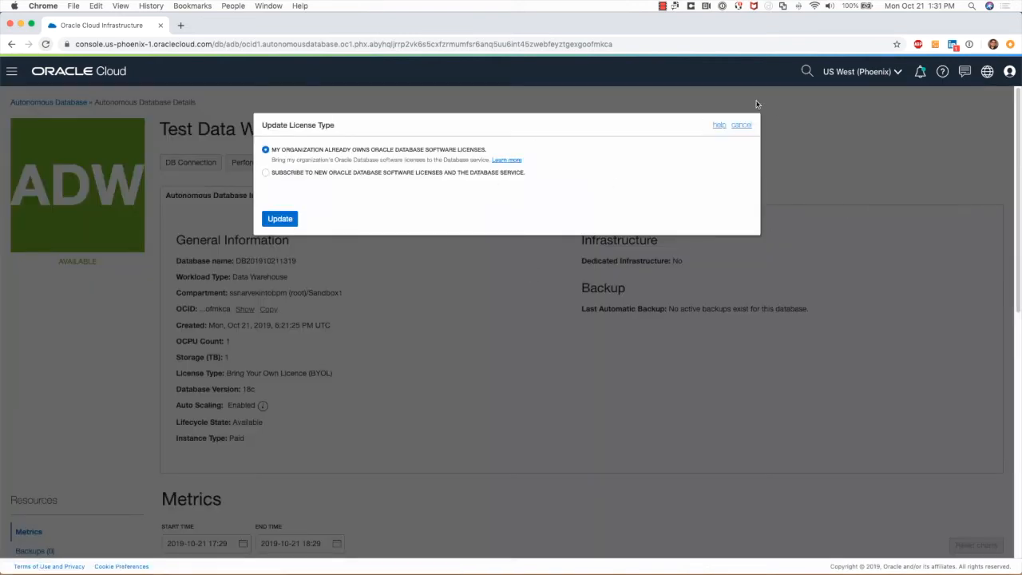
left_click(741, 125)
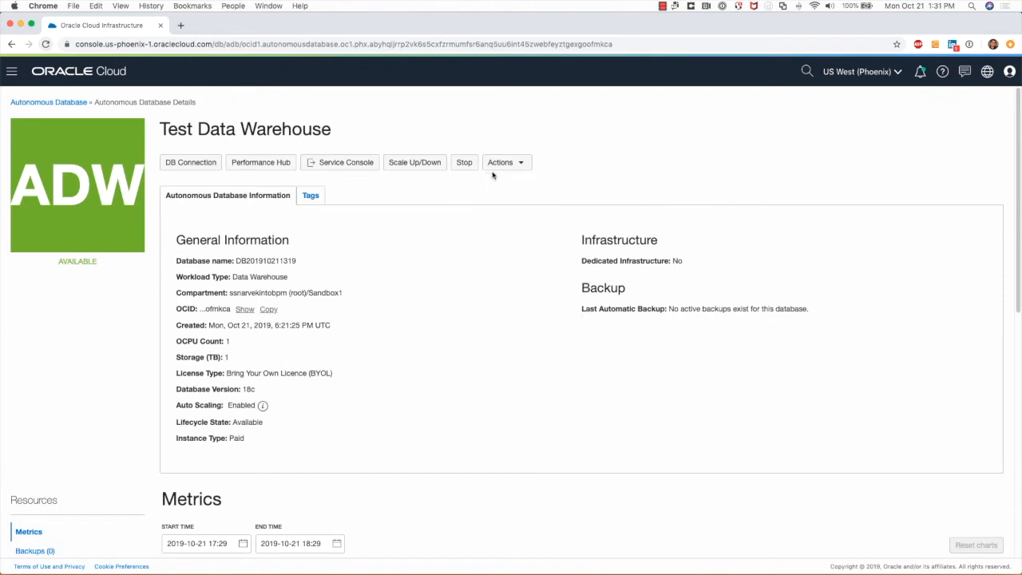
mouse_move(506, 170)
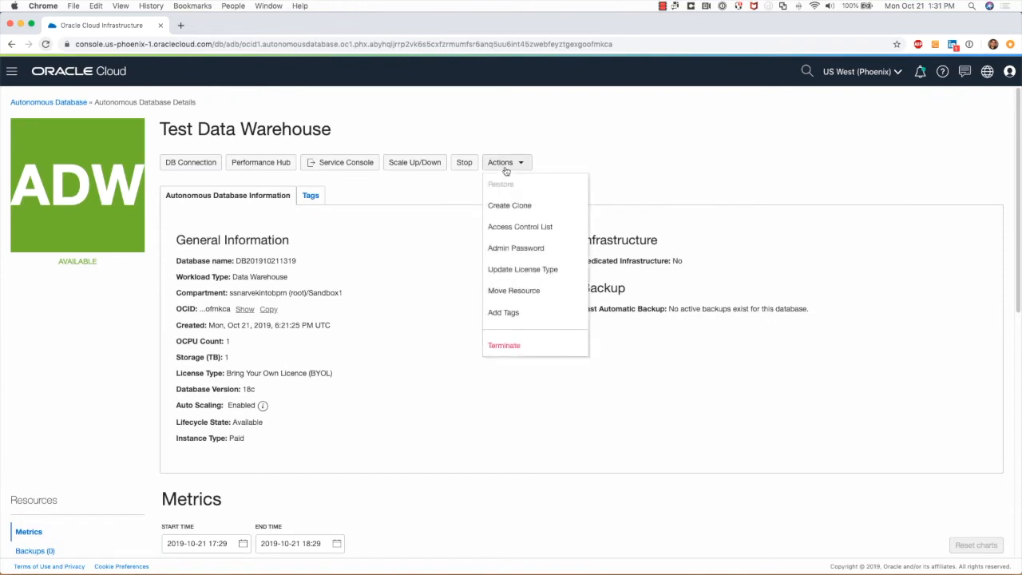
left_click(523, 291)
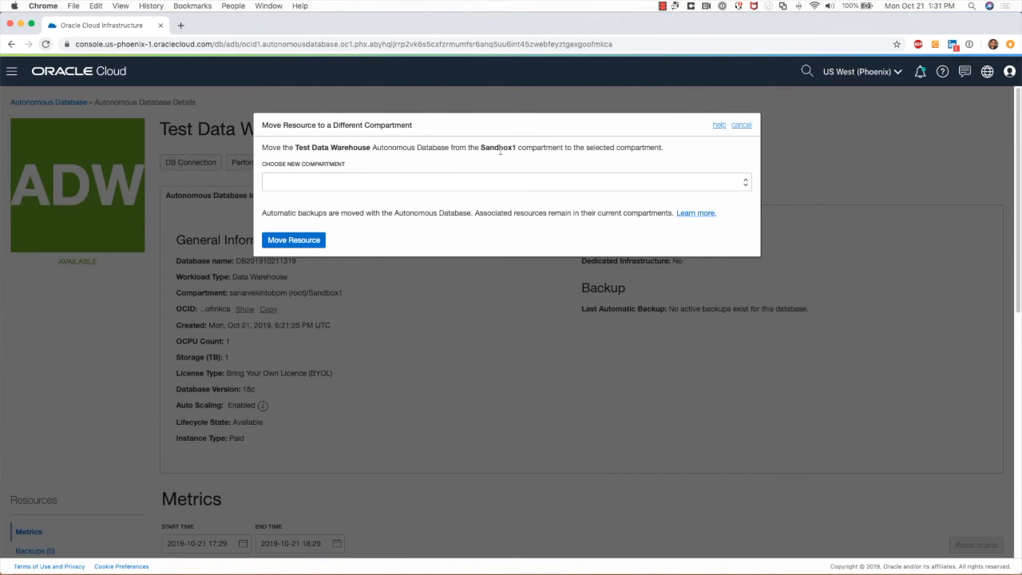
left_click(745, 126)
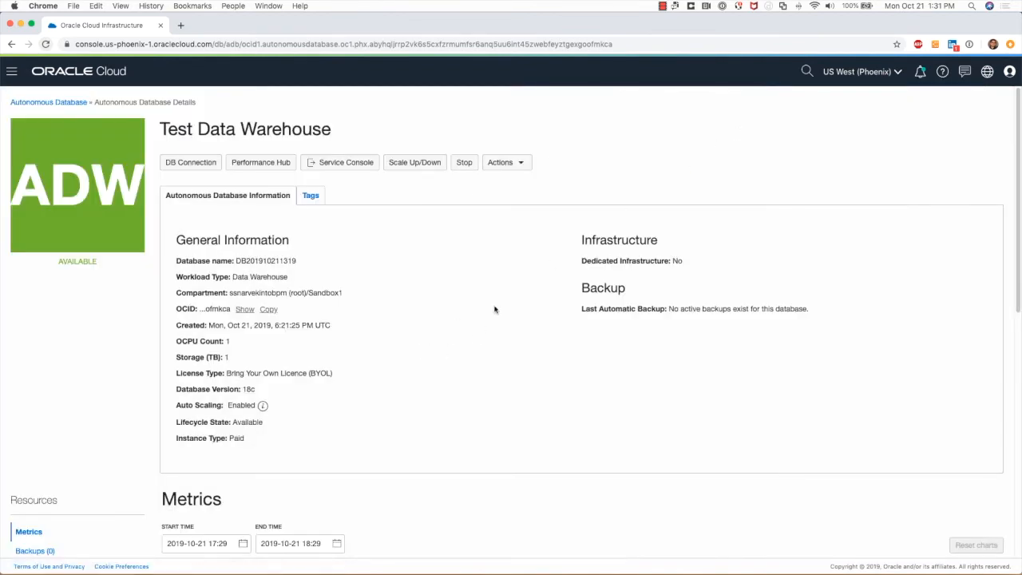
left_click(507, 164)
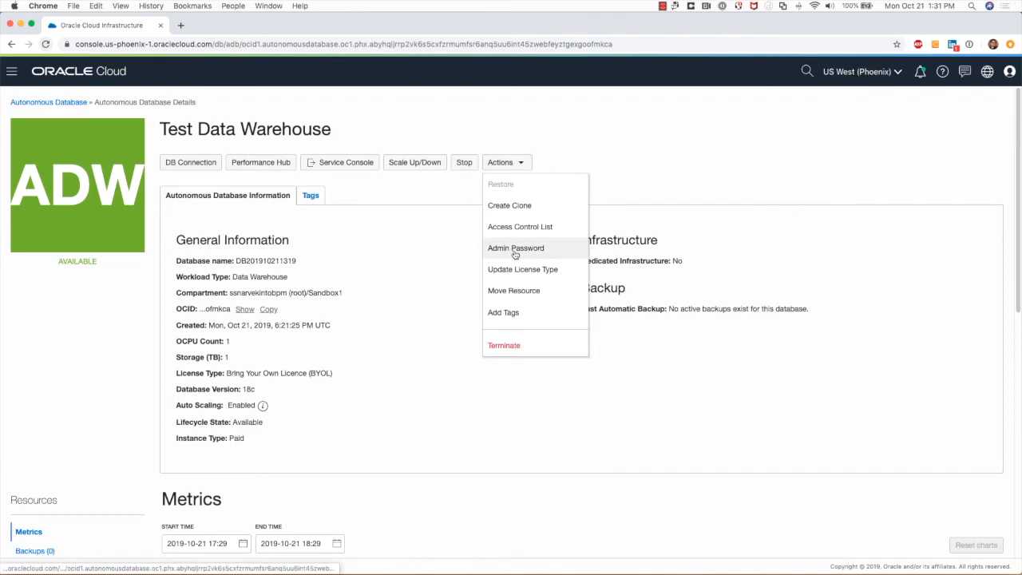
left_click(465, 189)
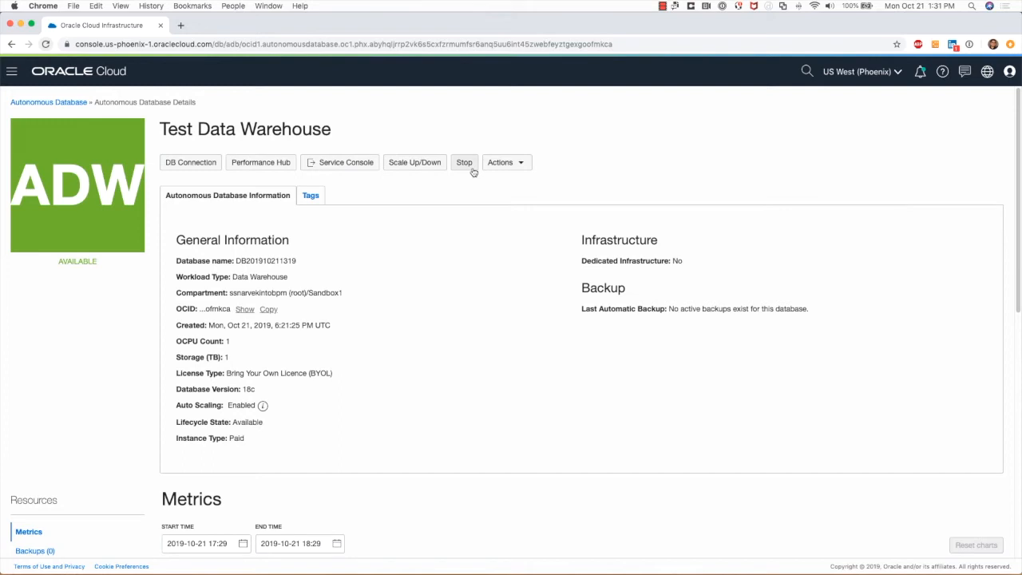
Examine the Scale Up/Down settings for OCPU count, storage and auto scaling, then cancel without updating.
left_click(403, 164)
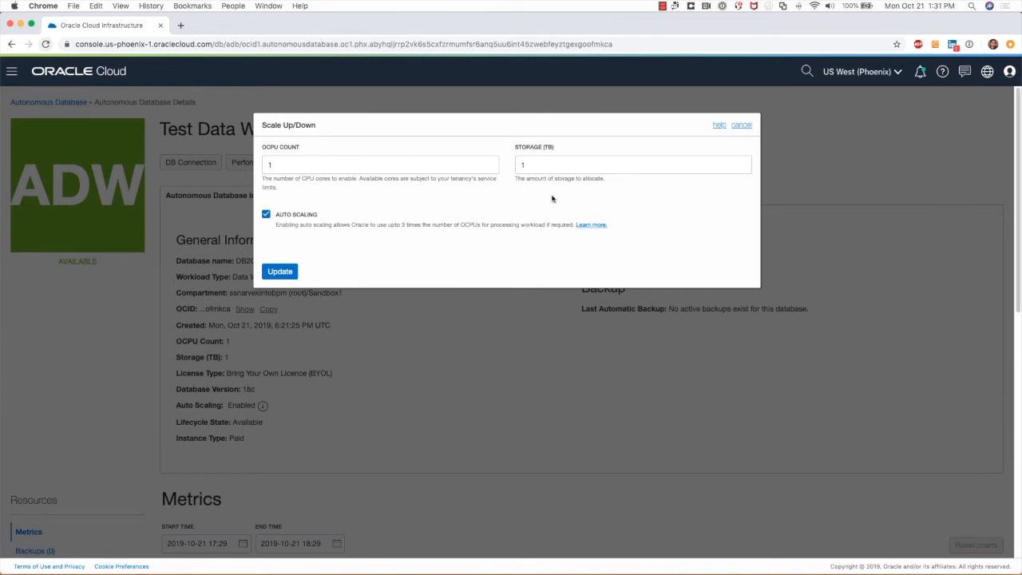
left_click(492, 162)
left_click(492, 162)
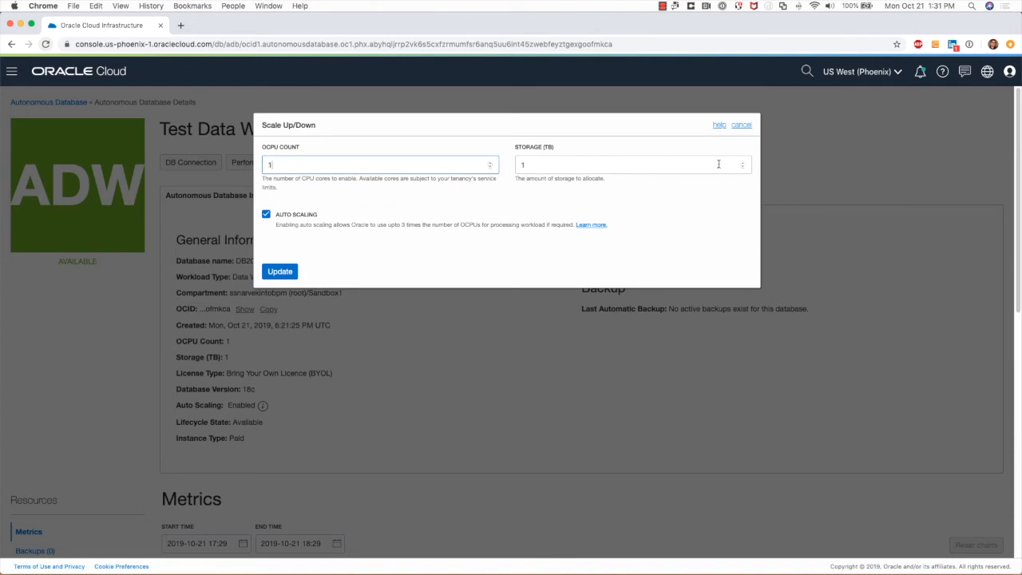
left_click(743, 163)
left_click(743, 163)
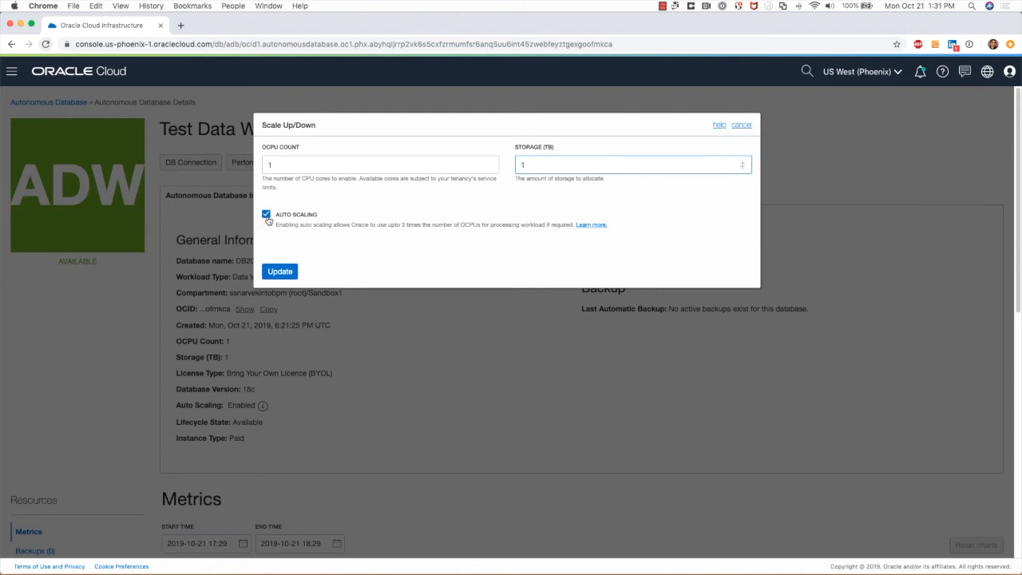
left_click(267, 215)
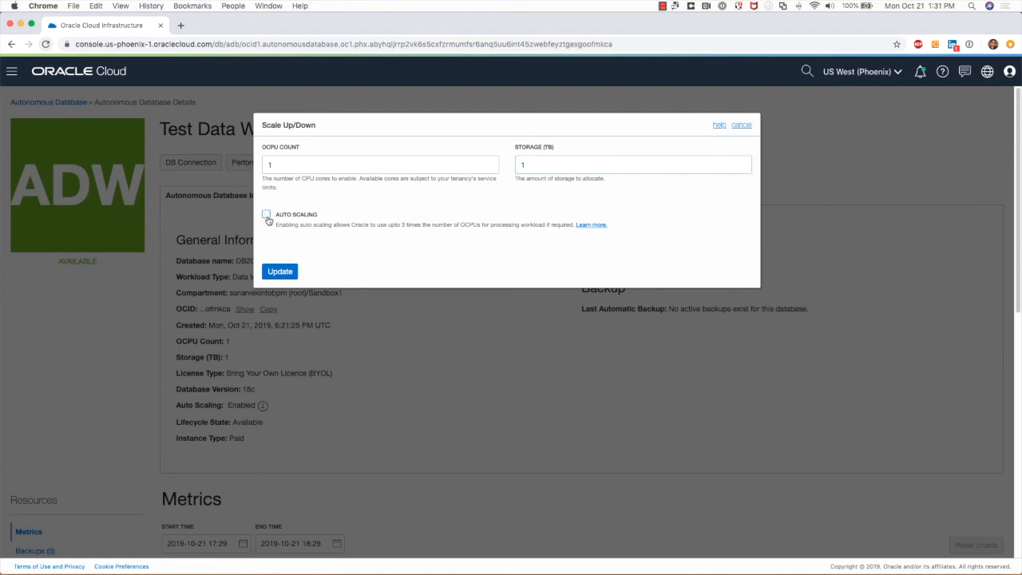
left_click(267, 215)
left_click(267, 216)
left_click(267, 217)
left_click(740, 126)
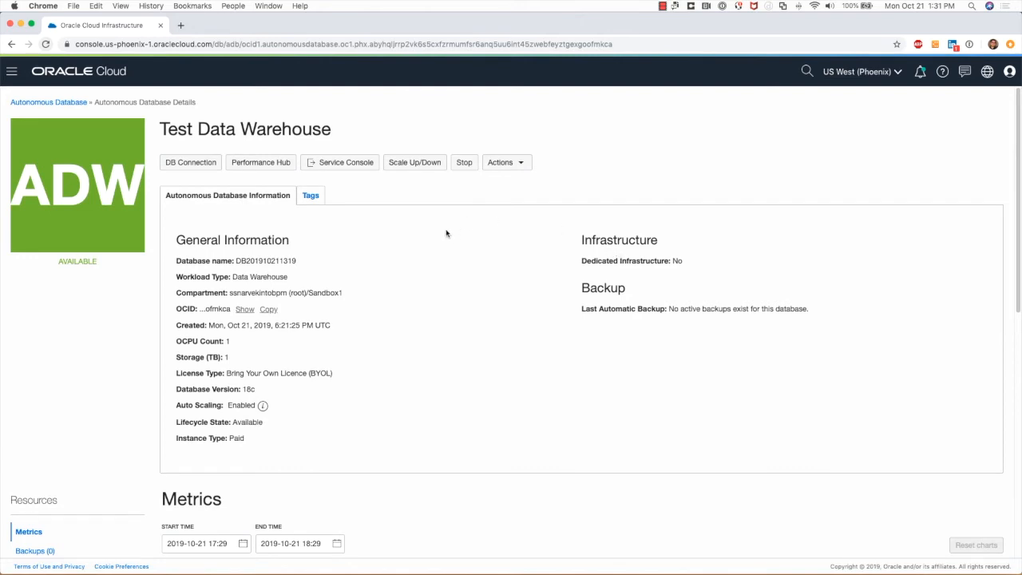
Open the database's Service Console and review its overview charts, real-time activity monitor and Monitored SQL list.
left_click(366, 169)
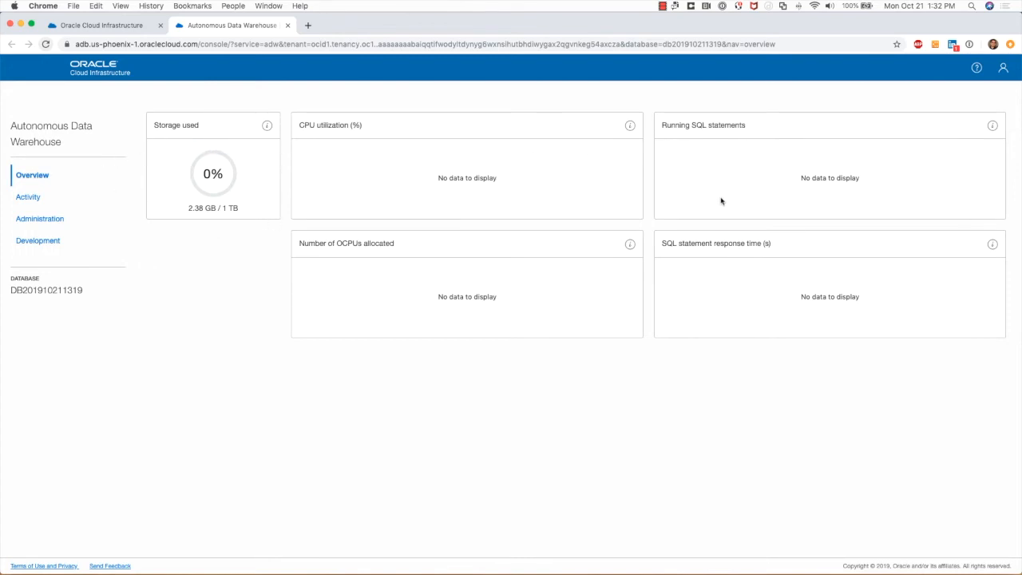
mouse_move(630, 243)
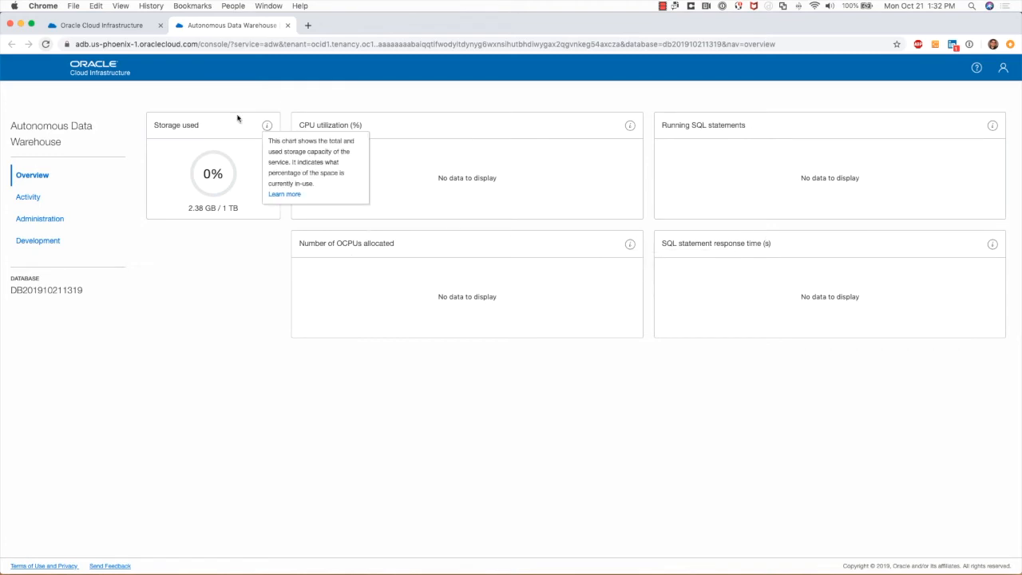
mouse_move(630, 125)
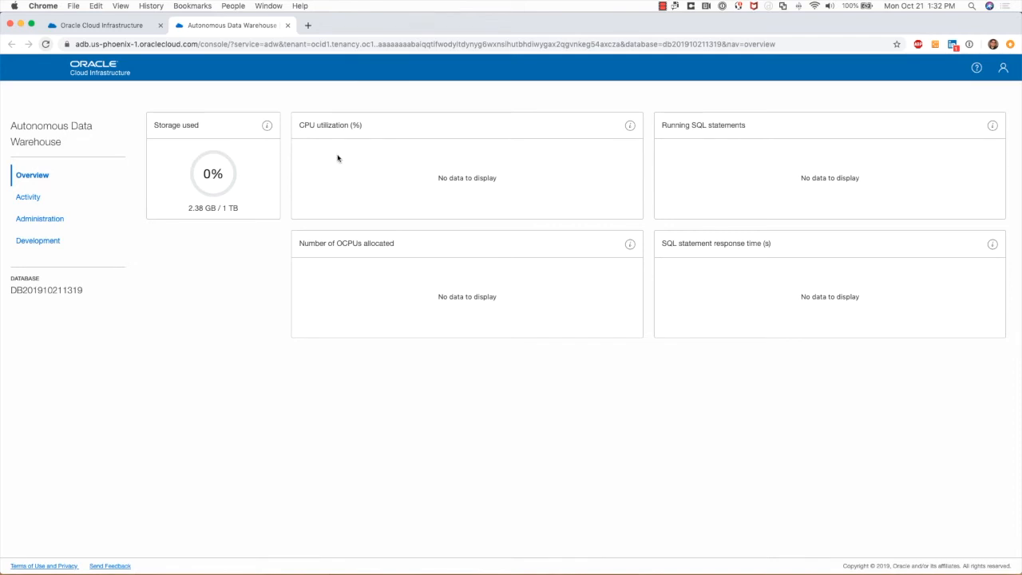
left_click(28, 198)
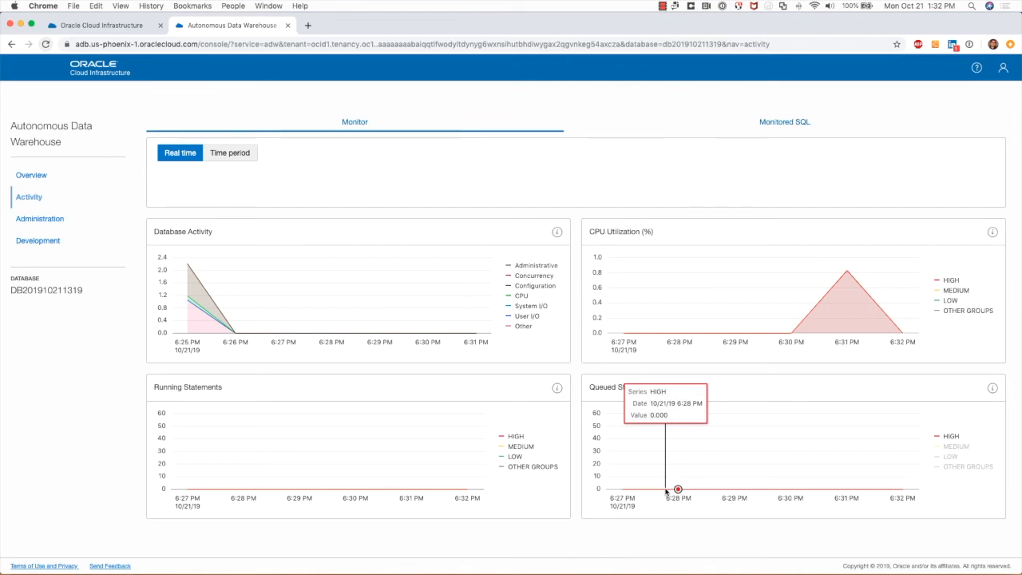
left_click(798, 131)
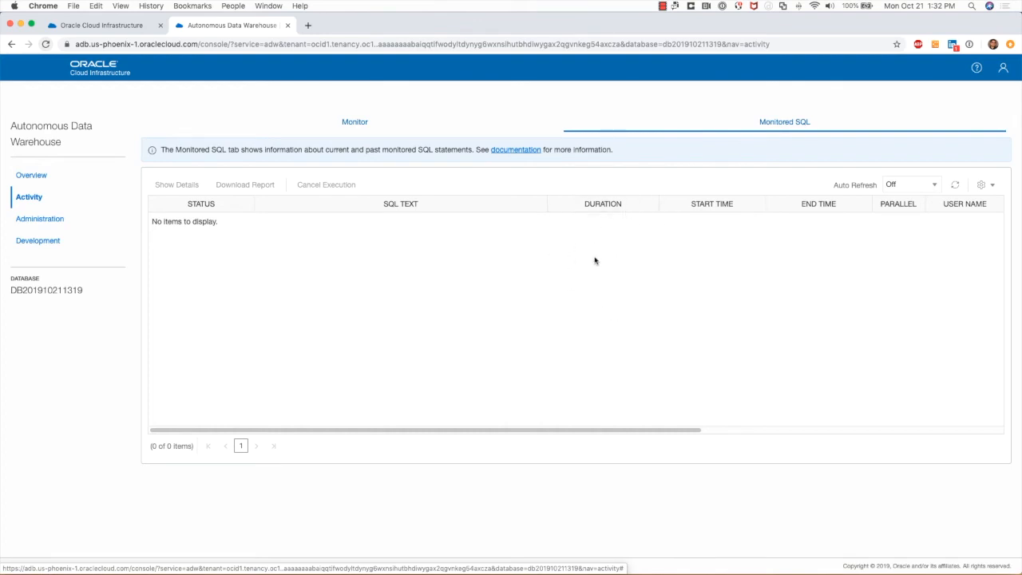
View the run-away criteria and CPU/IO shares in the console's resource management rules, then cancel.
left_click(30, 224)
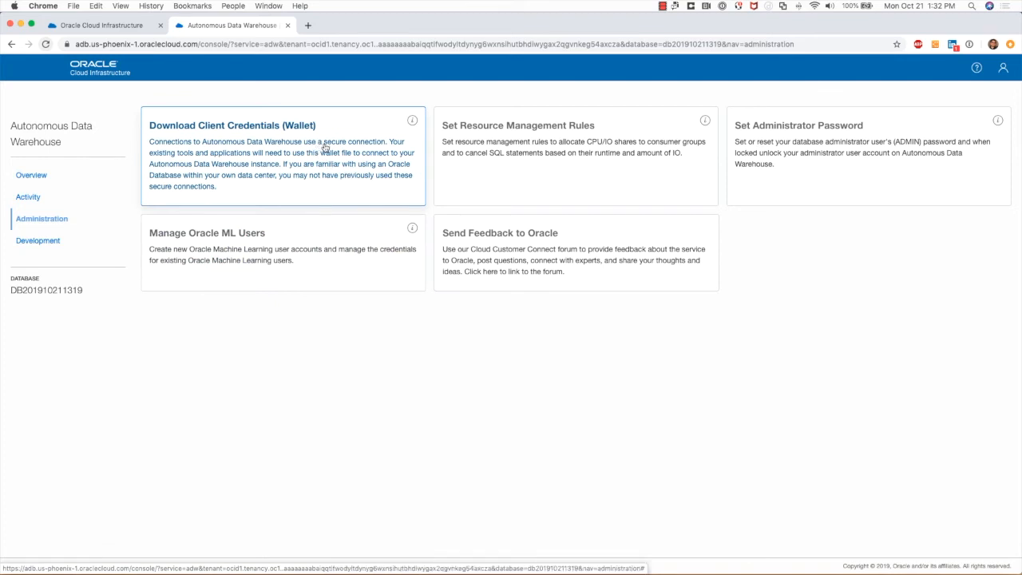
left_click(587, 128)
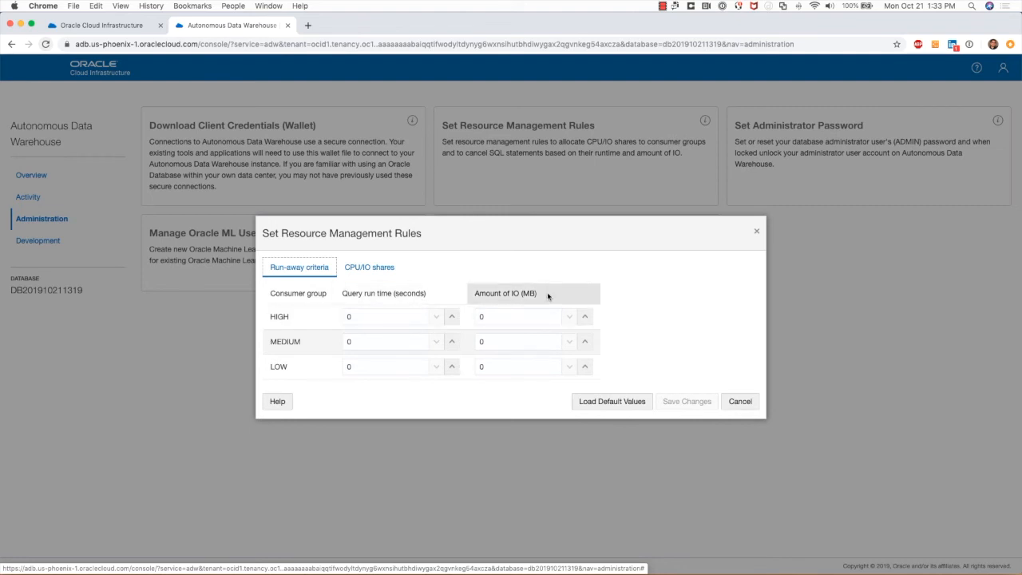
left_click(367, 268)
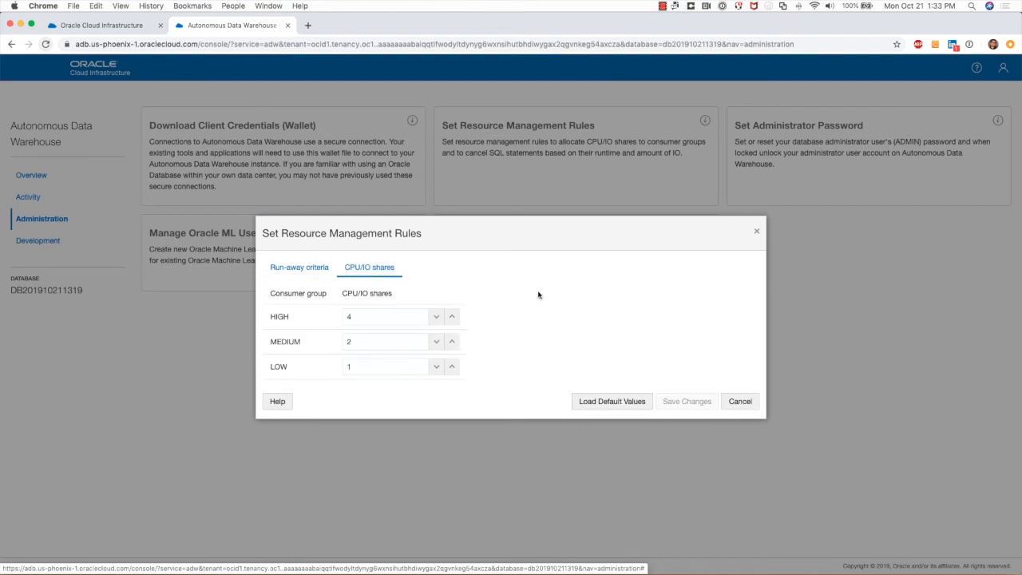
left_click(740, 402)
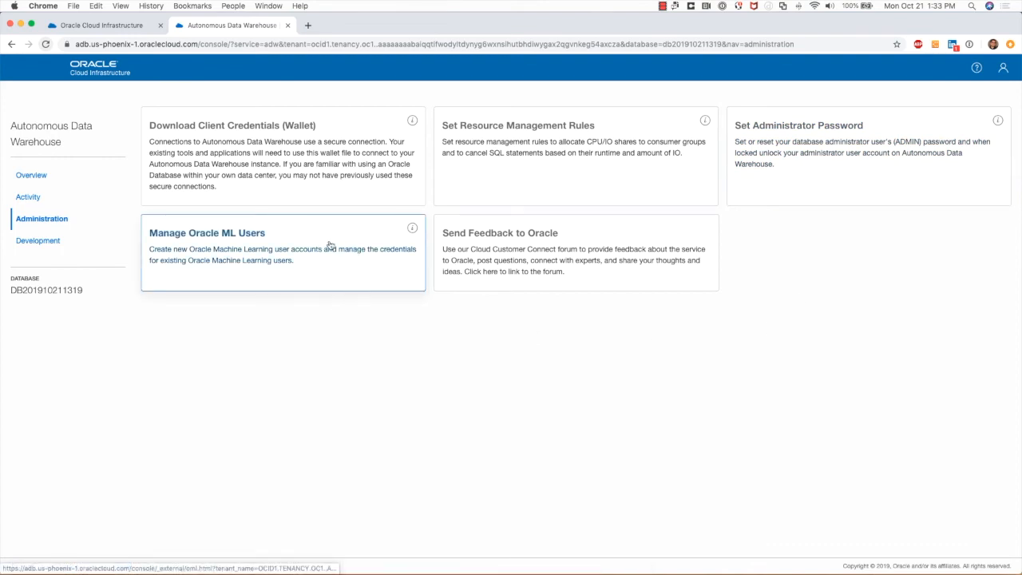
View the Oracle Machine Learning user list and its Create User form, then return to the Service Console.
left_click(217, 236)
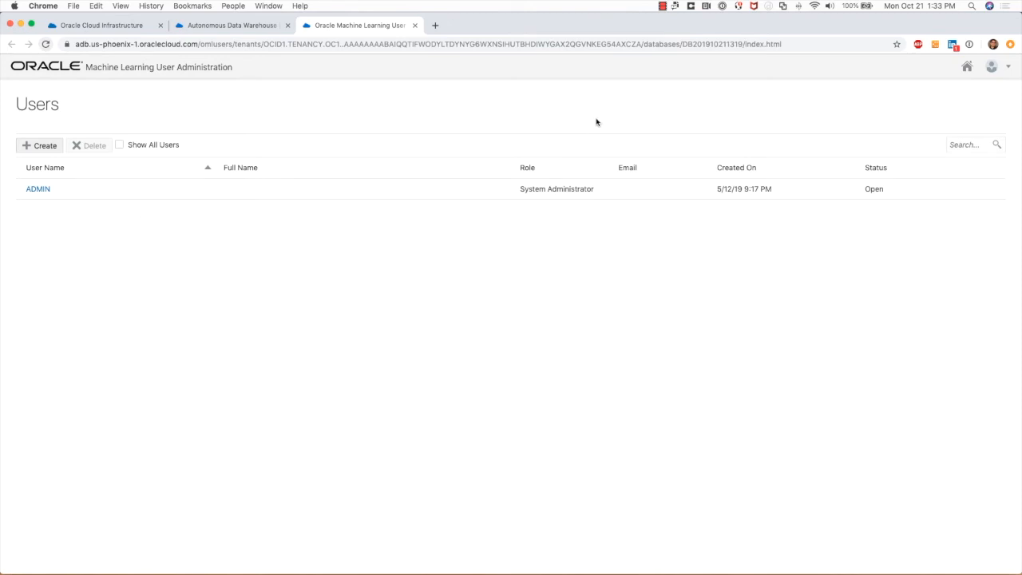
left_click(40, 146)
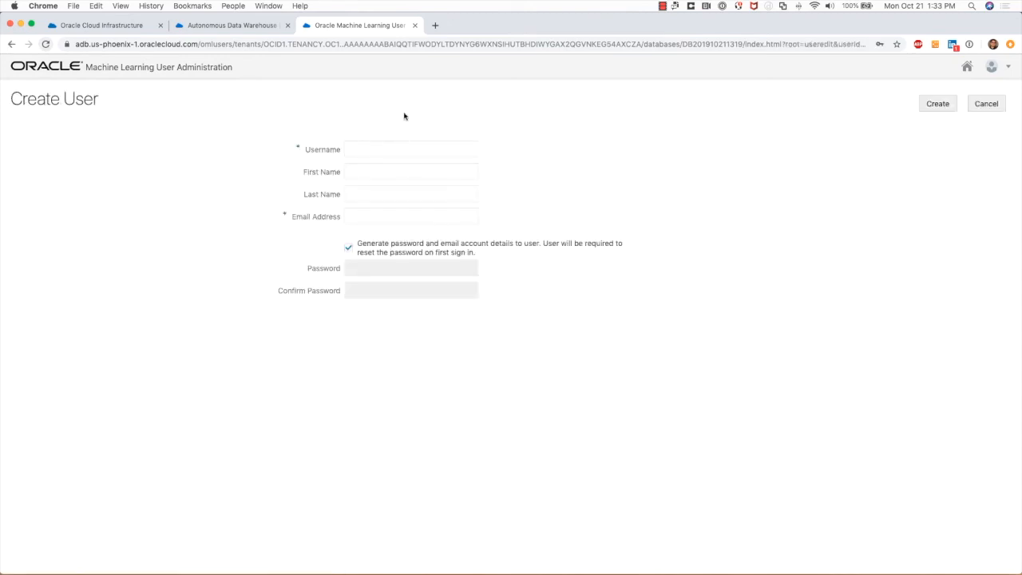
left_click(415, 25)
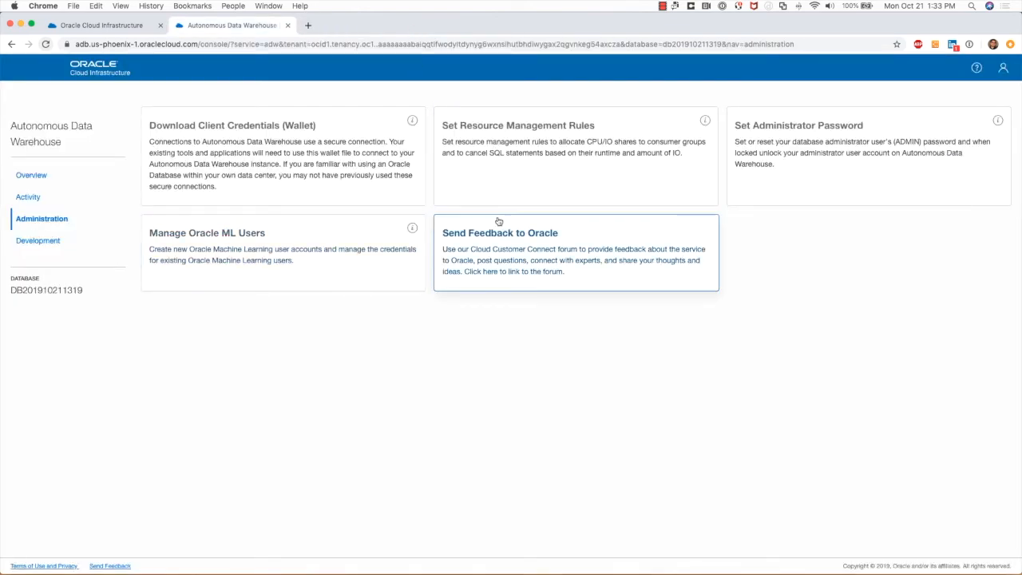
Review the console's development tools and the Oracle APEX administration sign-in page, then return to the tools.
left_click(42, 242)
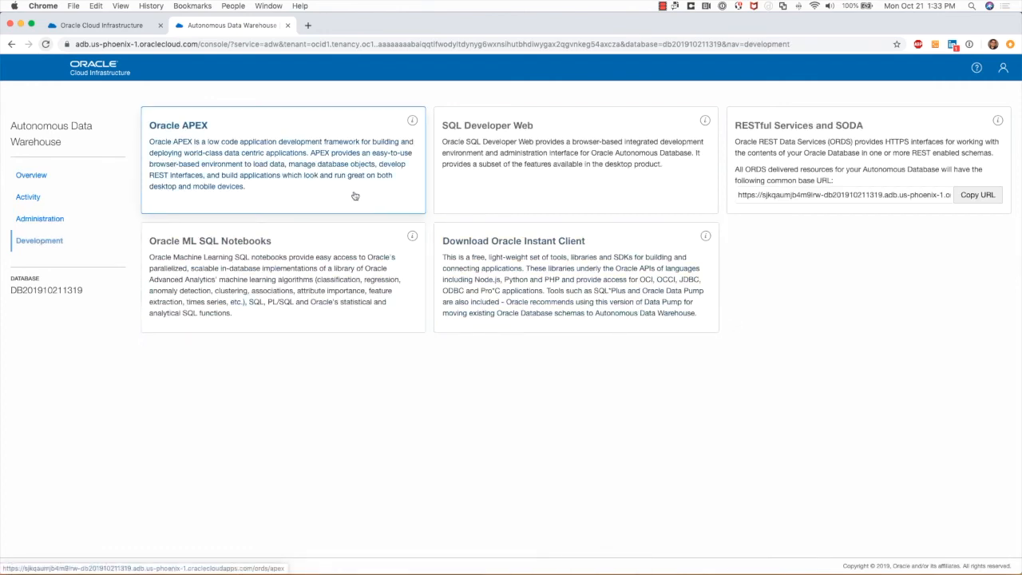
left_click(342, 157)
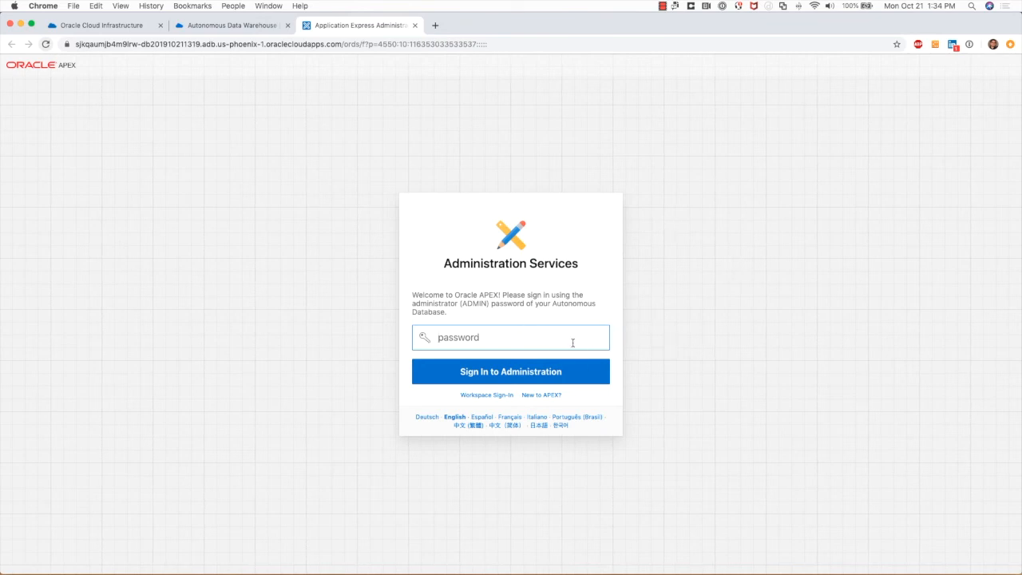
left_click(415, 26)
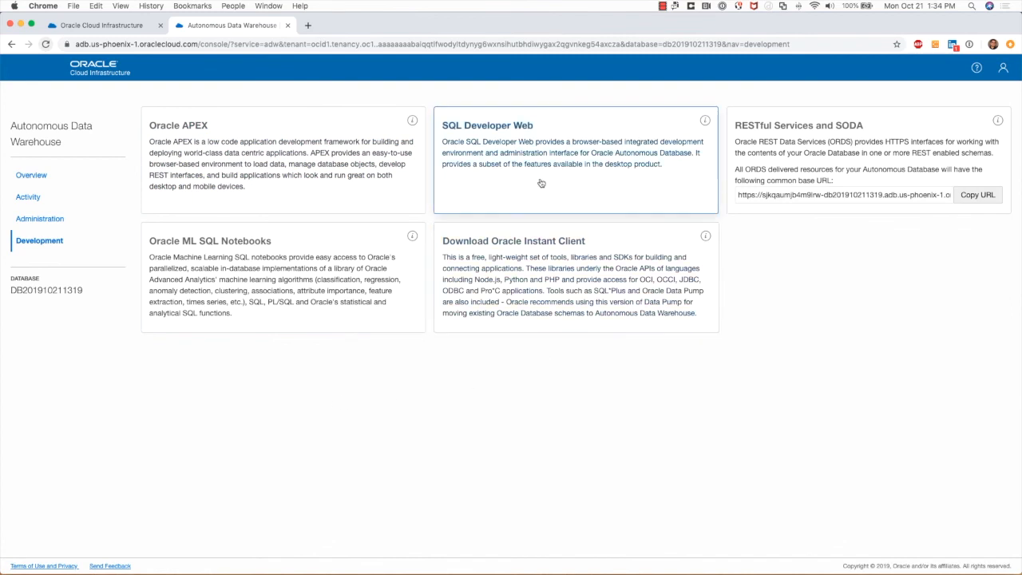
Open SQL Developer Web from the development tools and sign in as Admin with the account password.
left_click(552, 154)
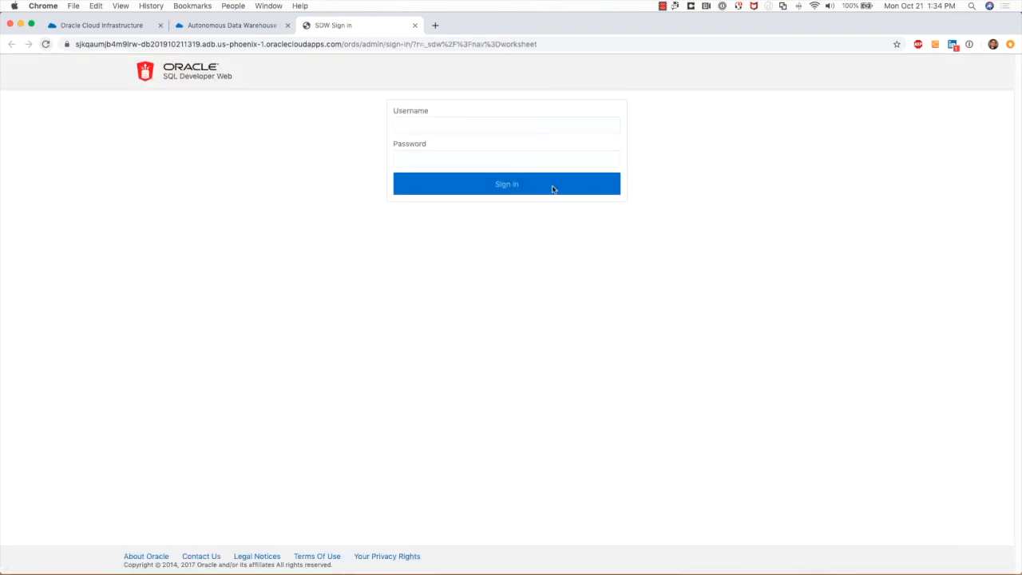
left_click(521, 123)
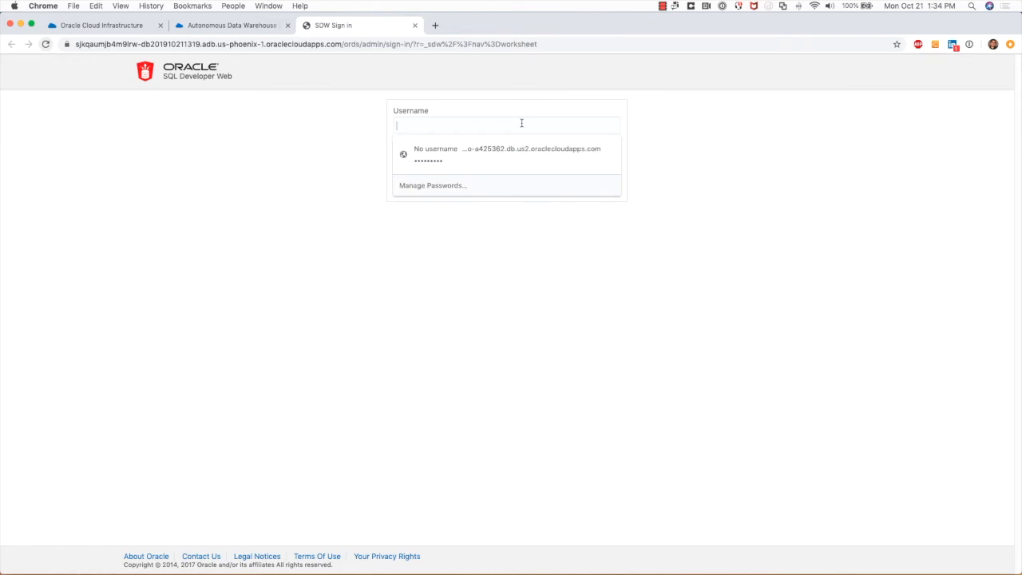
type("Adm")
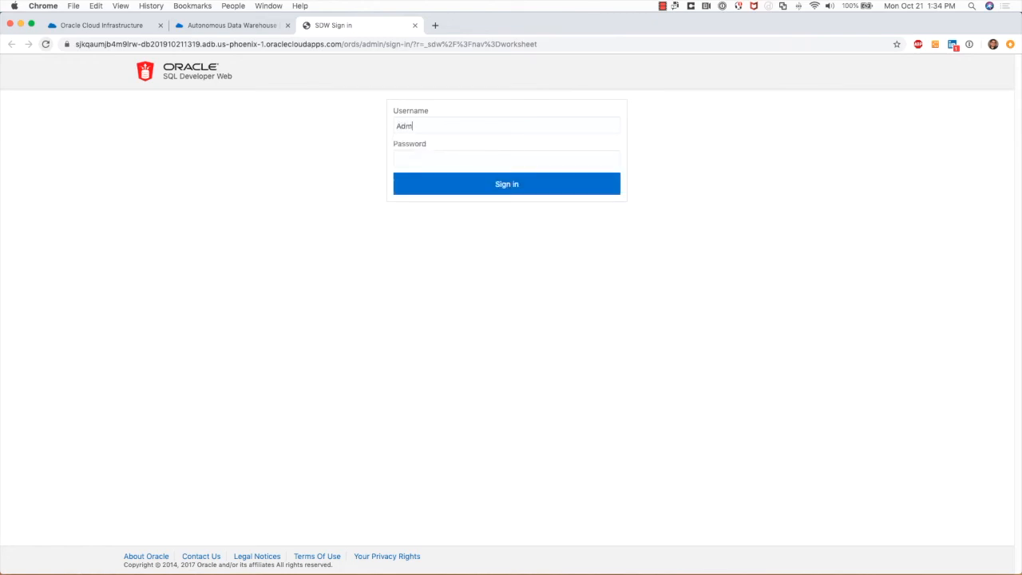
type("•")
key("Return")
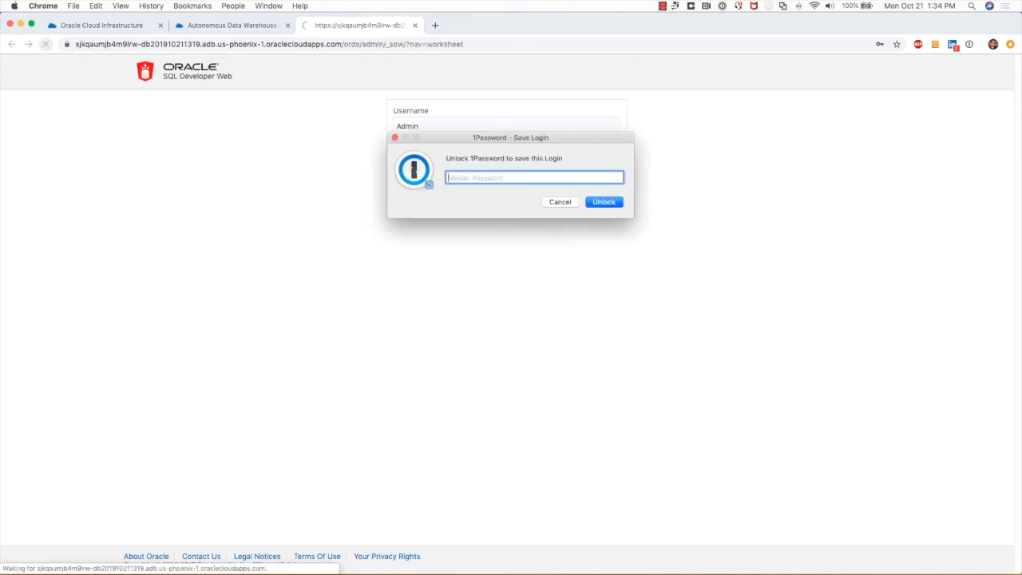
Dismiss the save-login prompts and the Object Browser tour, view the empty SQL worksheet, then close SQL Developer Web.
left_click(560, 203)
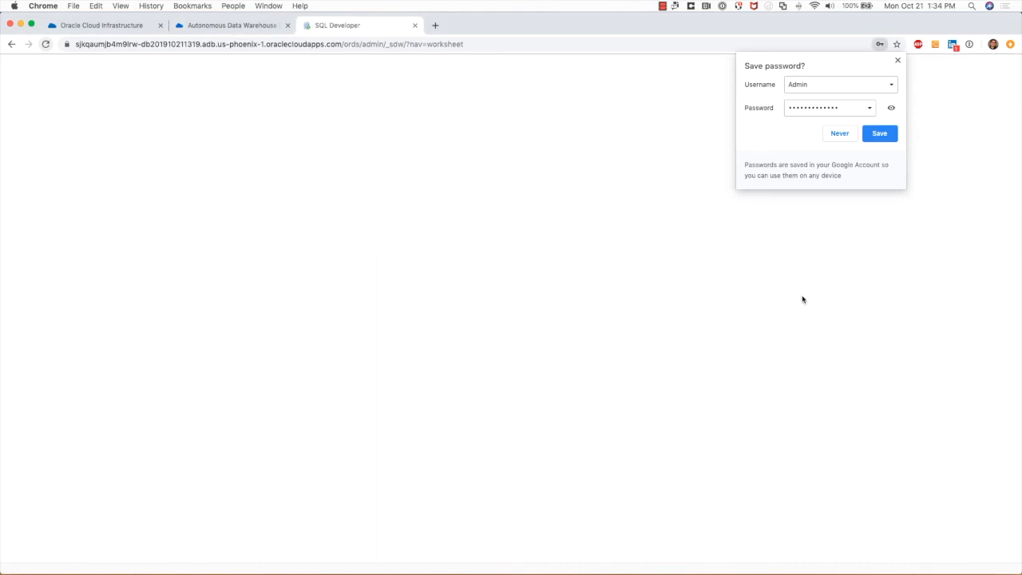
left_click(898, 61)
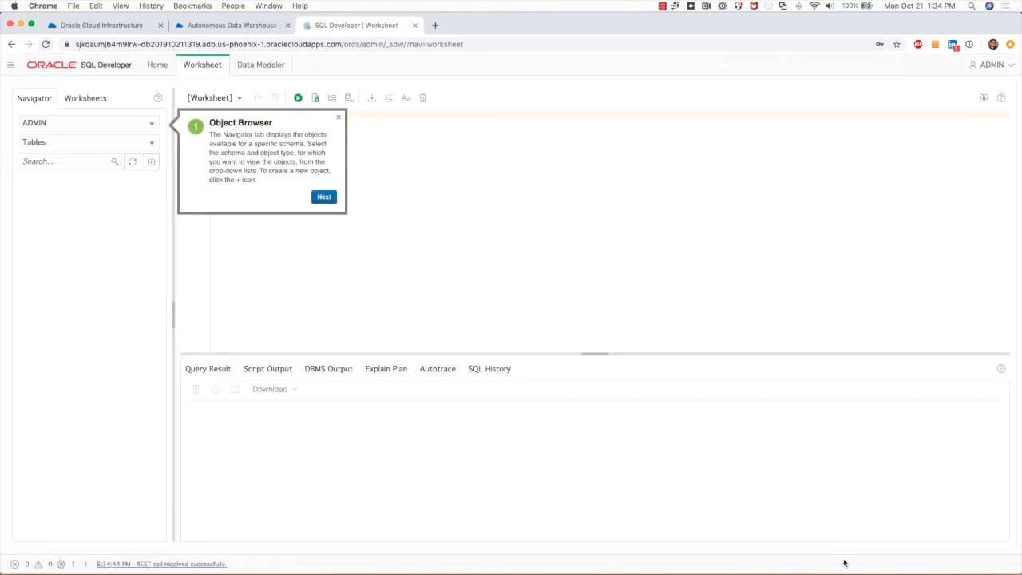
left_click(338, 118)
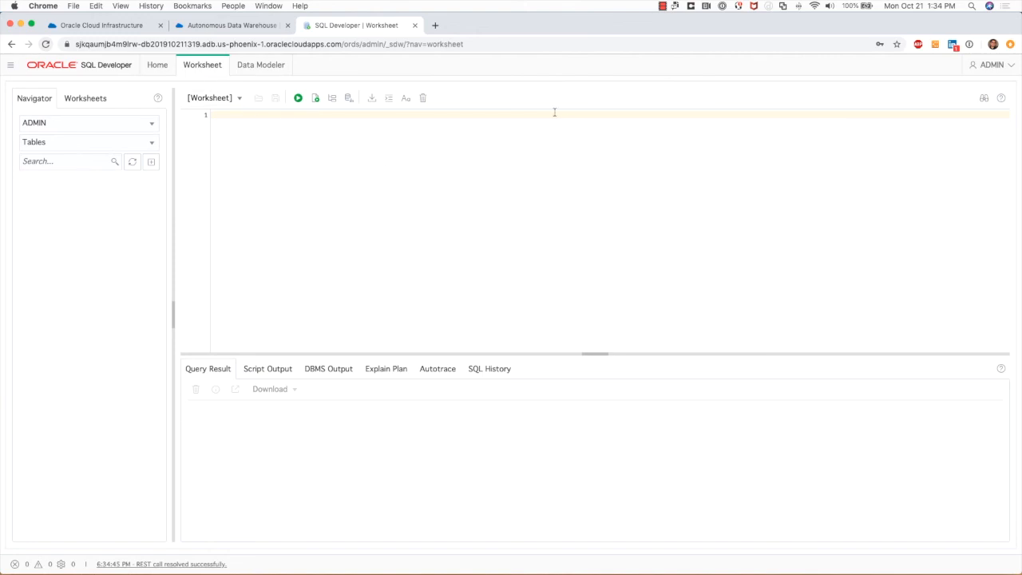
left_click(415, 25)
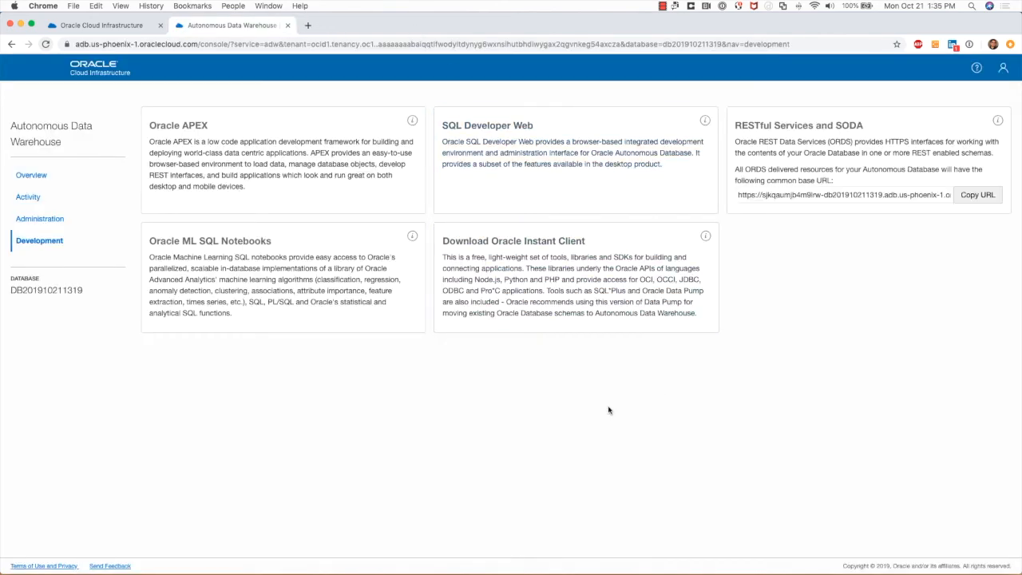
View the Oracle ML SQL Notebooks sign-in page, then close it and the Service Console to return to the database details.
left_click(263, 264)
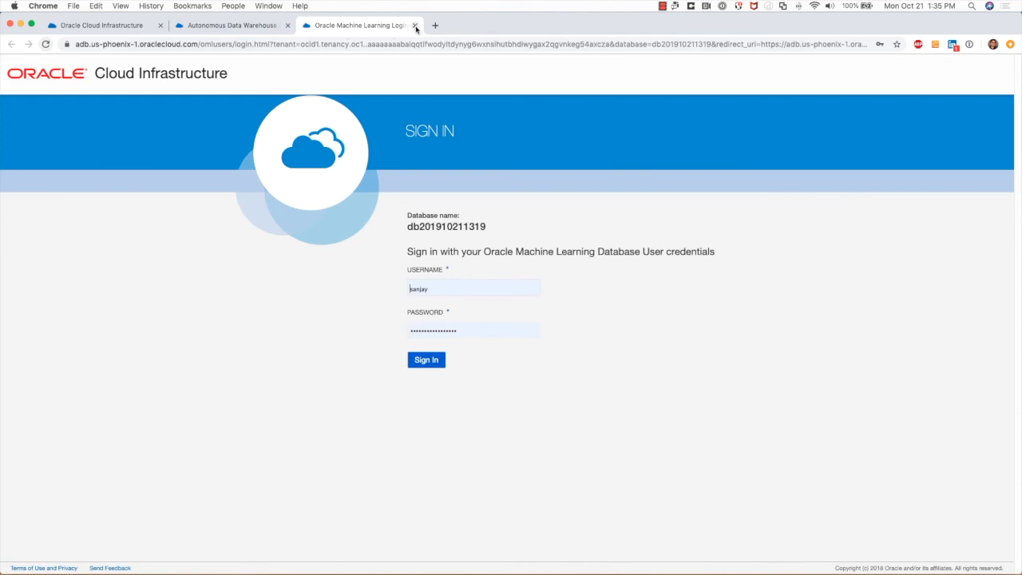
left_click(415, 26)
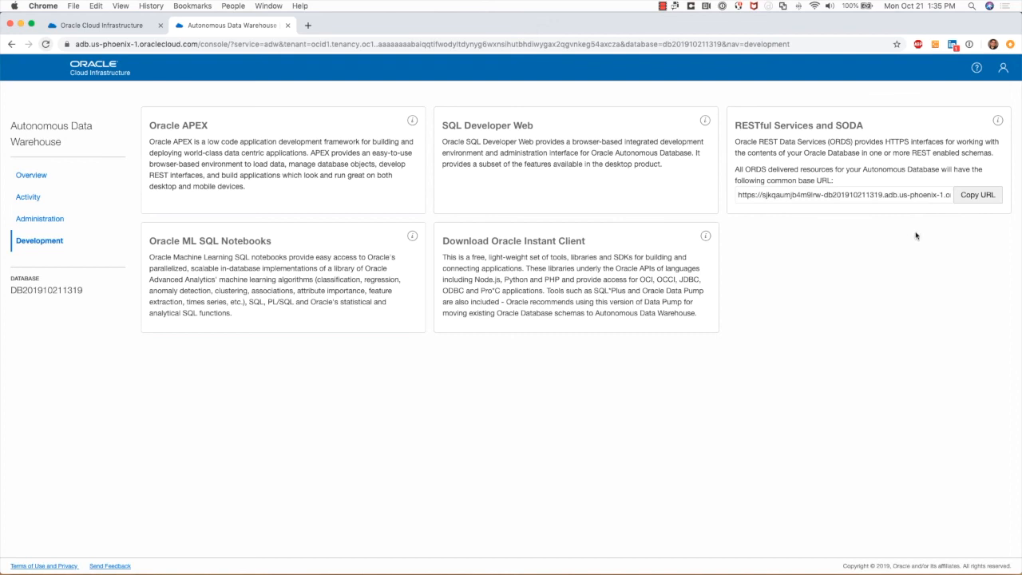
left_click(286, 27)
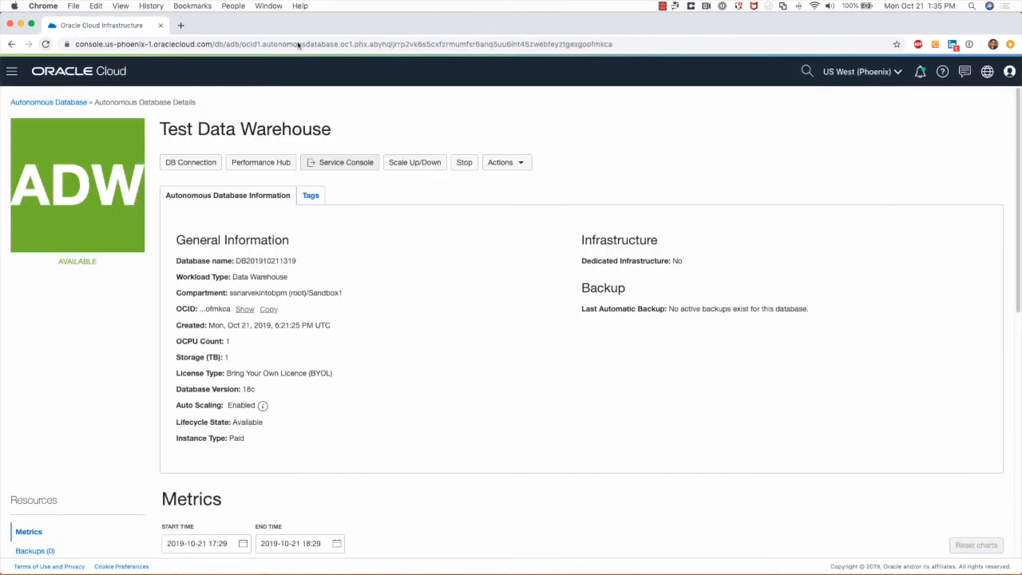